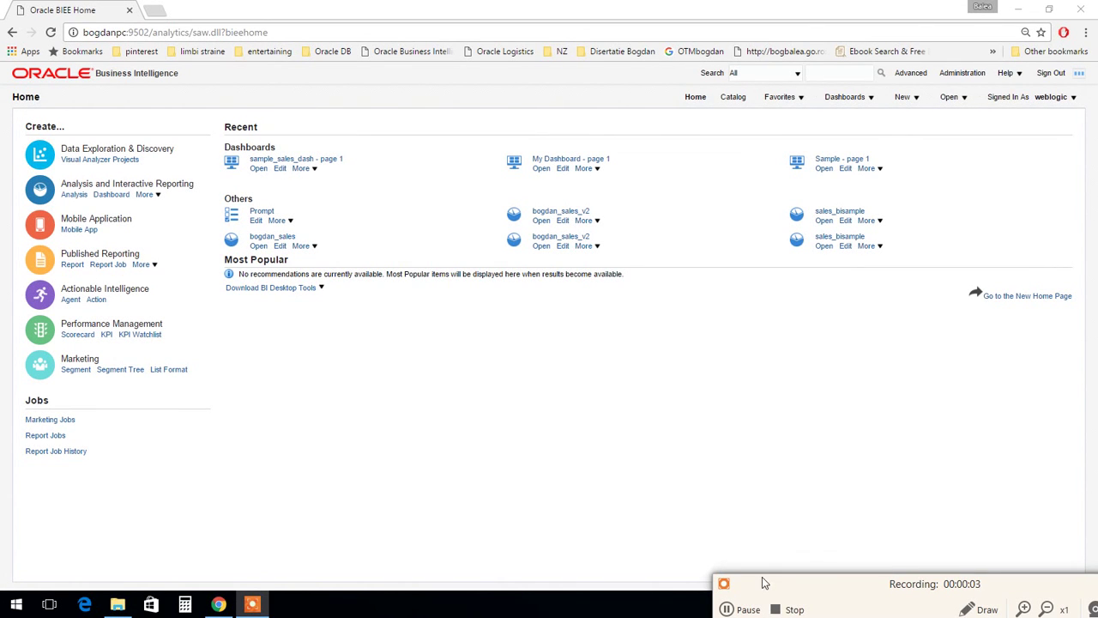
# Step: Open 'sample_sales_dash - page 1' from Recent Dashboards on the OBIEE Home page
pyautogui.click(607, 427)
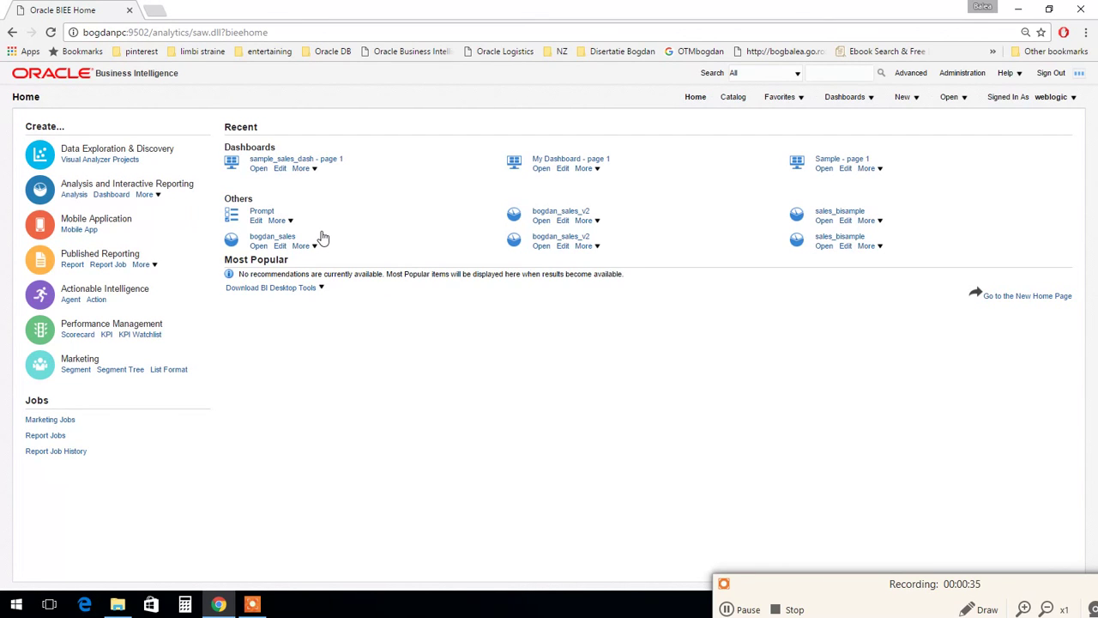
pyautogui.click(307, 160)
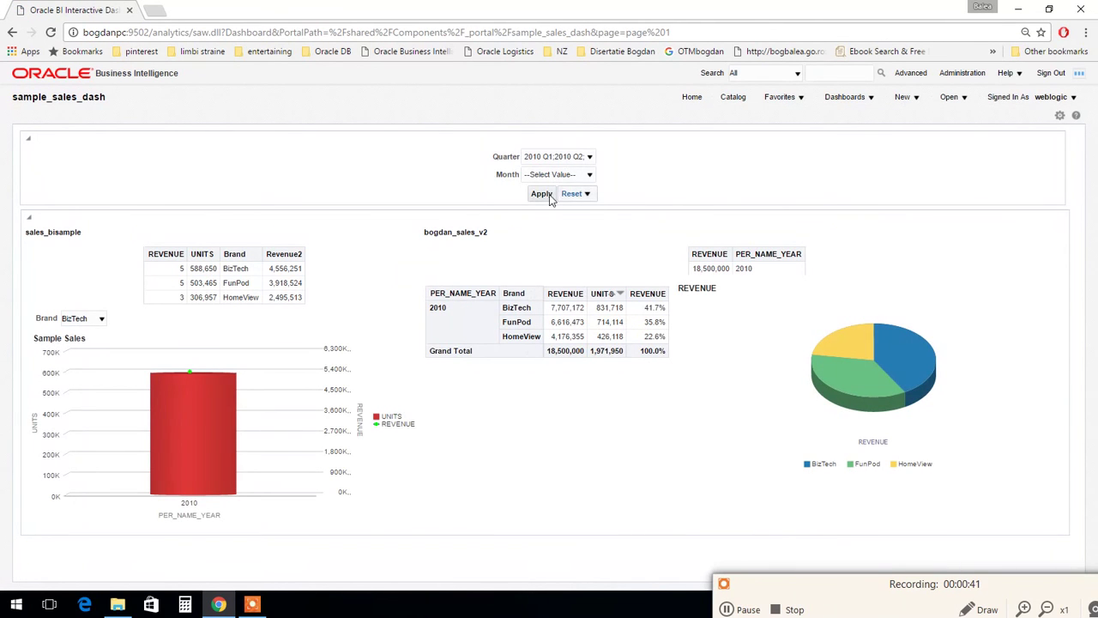
# Step: Edit the dashboard and open its prompt object for editing
pyautogui.click(1059, 116)
pyautogui.click(993, 131)
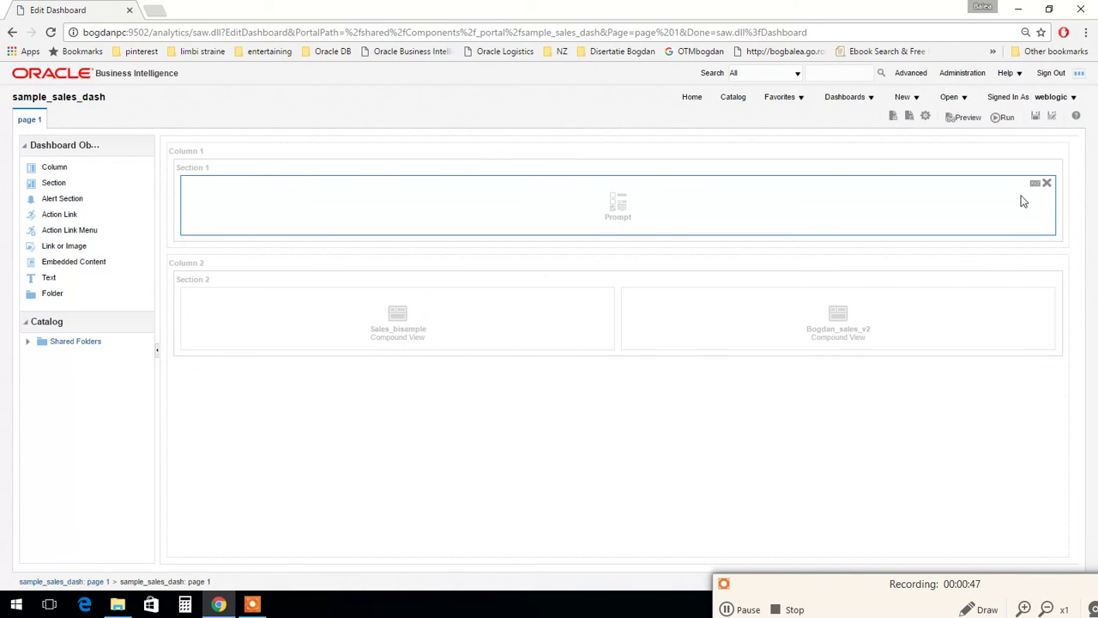
pyautogui.click(1032, 188)
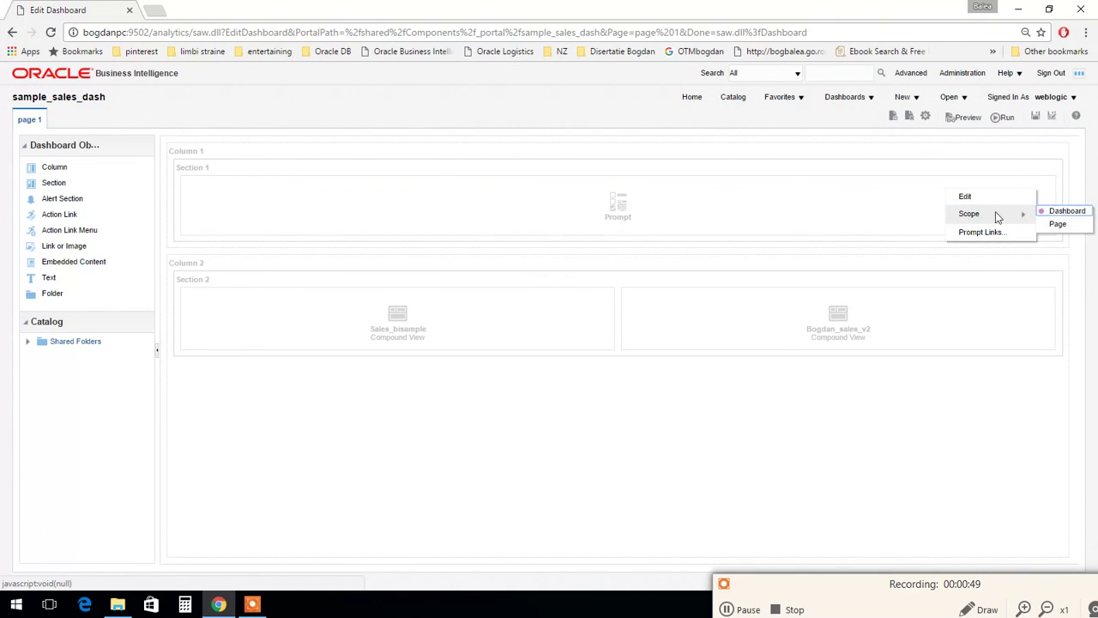
pyautogui.click(986, 199)
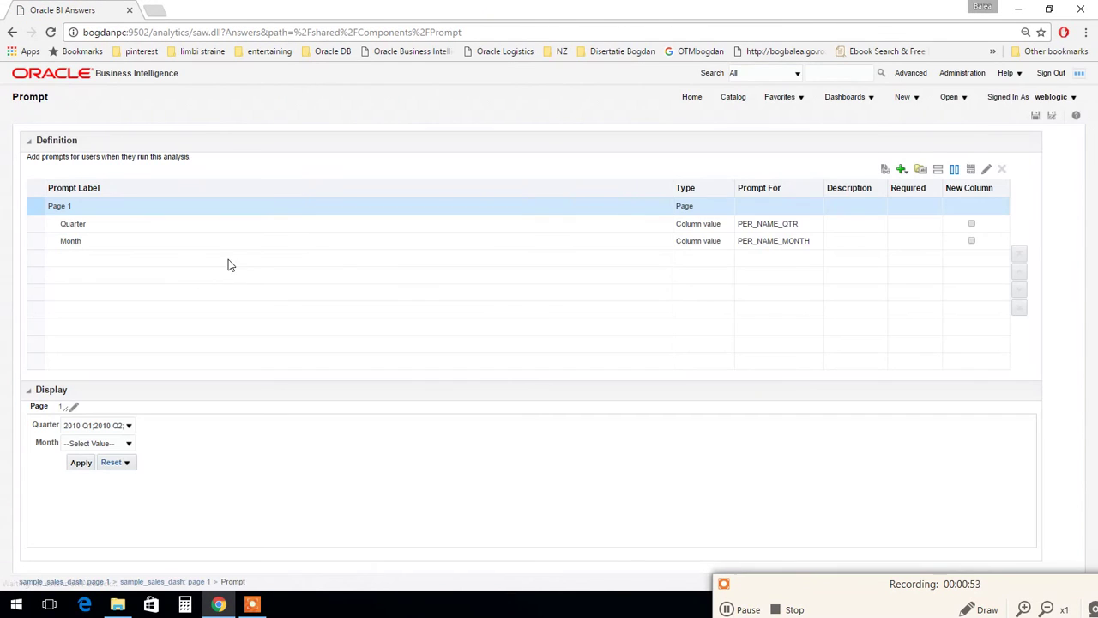
# Step: Set the Quarter prompt's default selection to None
pyautogui.doubleClick(473, 224)
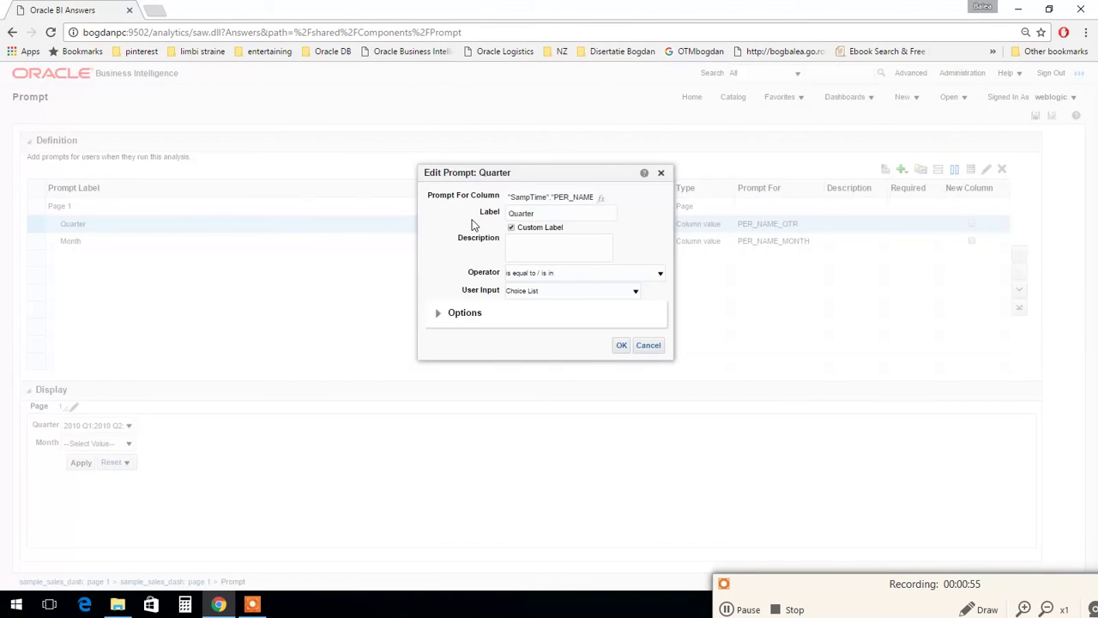
pyautogui.click(437, 312)
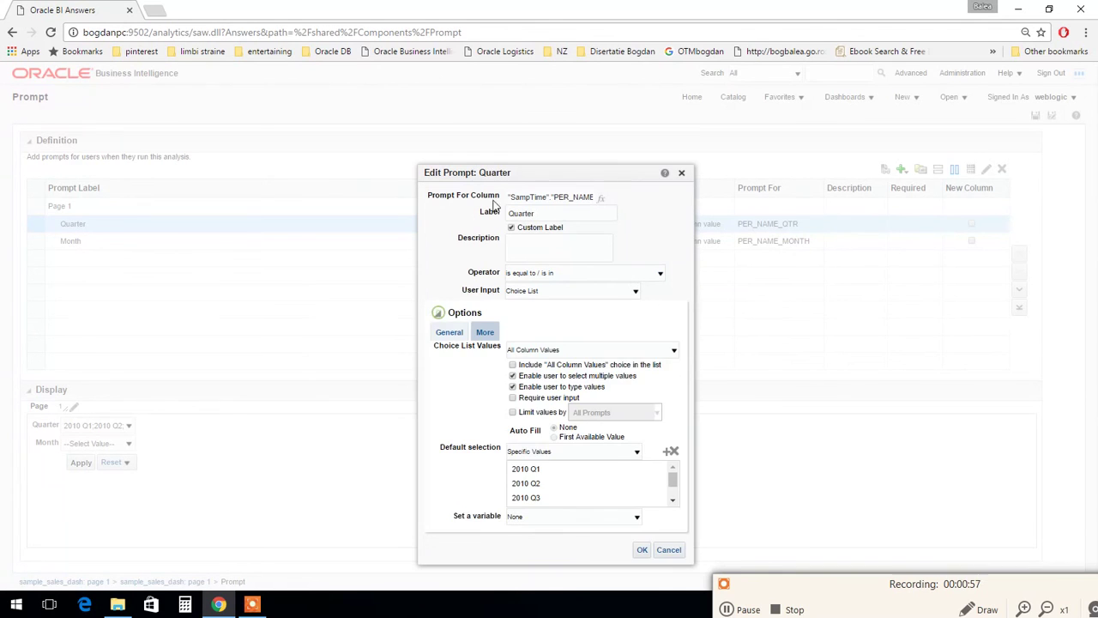
pyautogui.moveTo(493, 180); pyautogui.dragTo(591, 483)
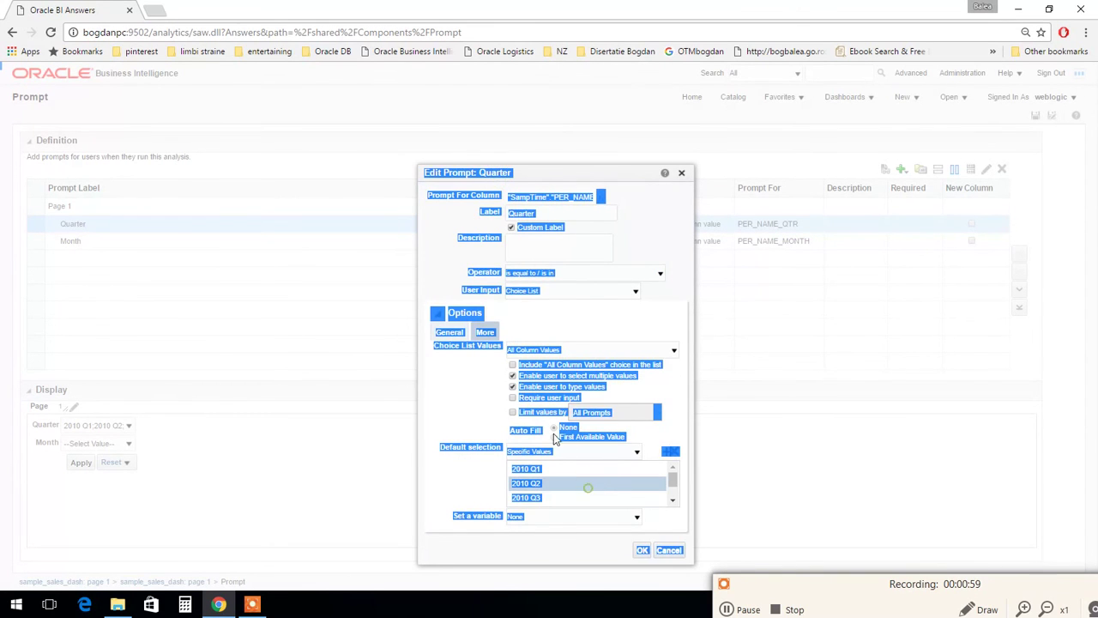
pyautogui.click(588, 489)
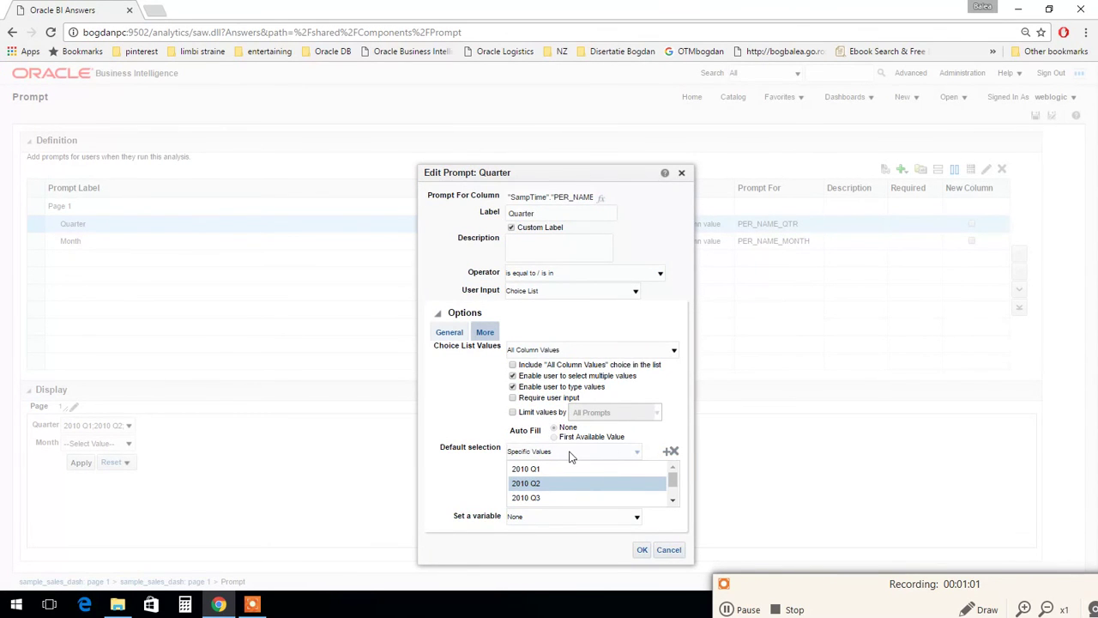
pyautogui.click(567, 452)
pyautogui.click(532, 464)
pyautogui.click(639, 502)
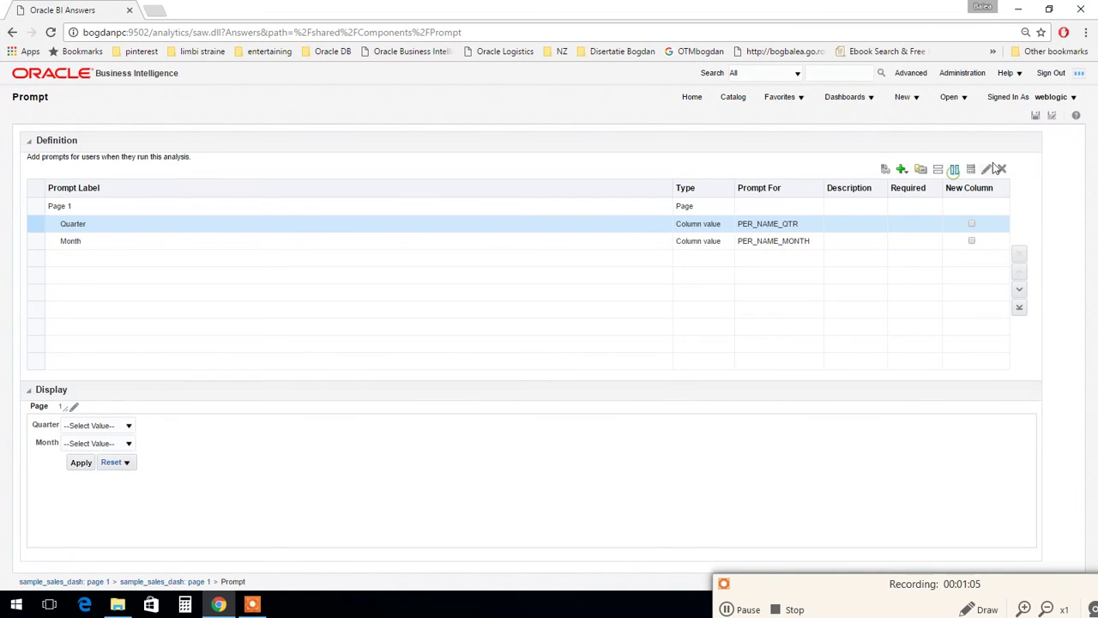
# Step: Put the Month prompt in a new column beside Quarter and save the prompt
pyautogui.click(971, 223)
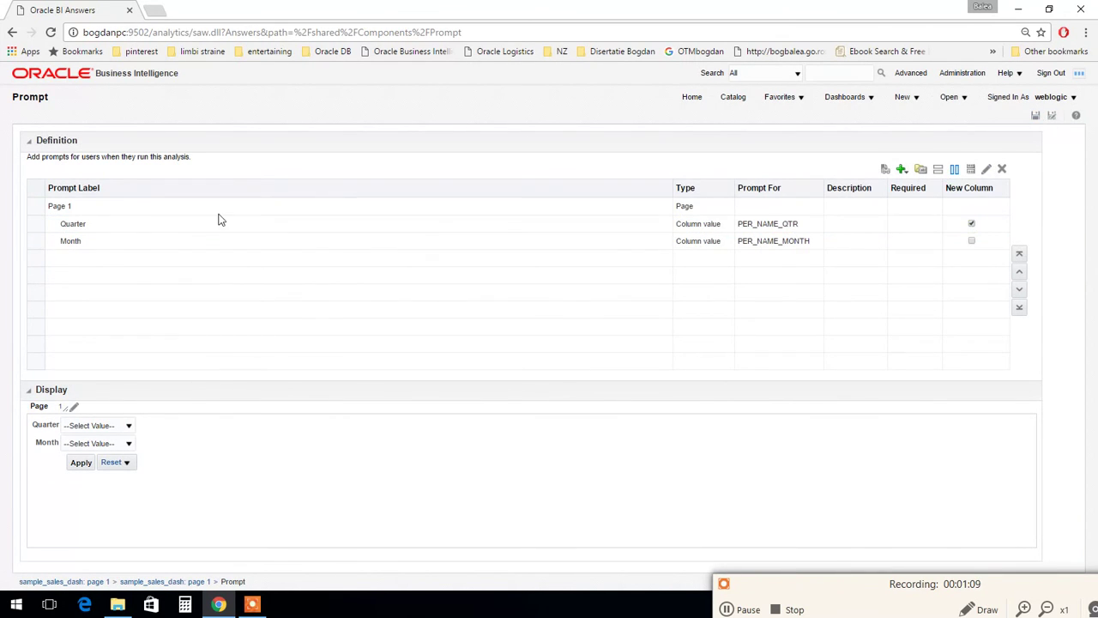
pyautogui.click(971, 223)
pyautogui.click(971, 241)
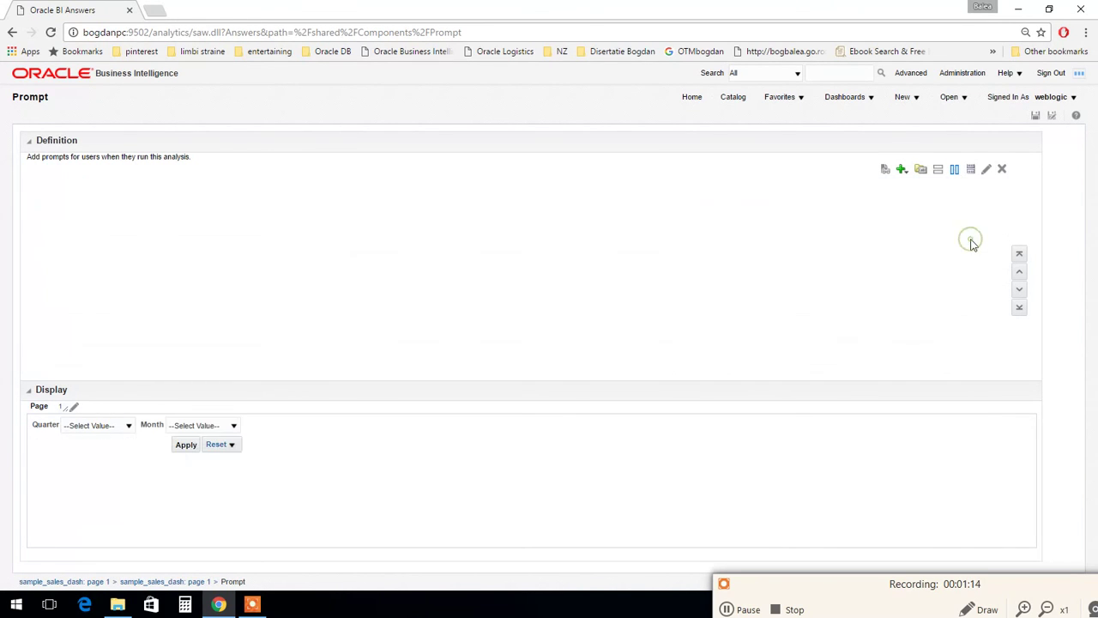
pyautogui.click(1035, 116)
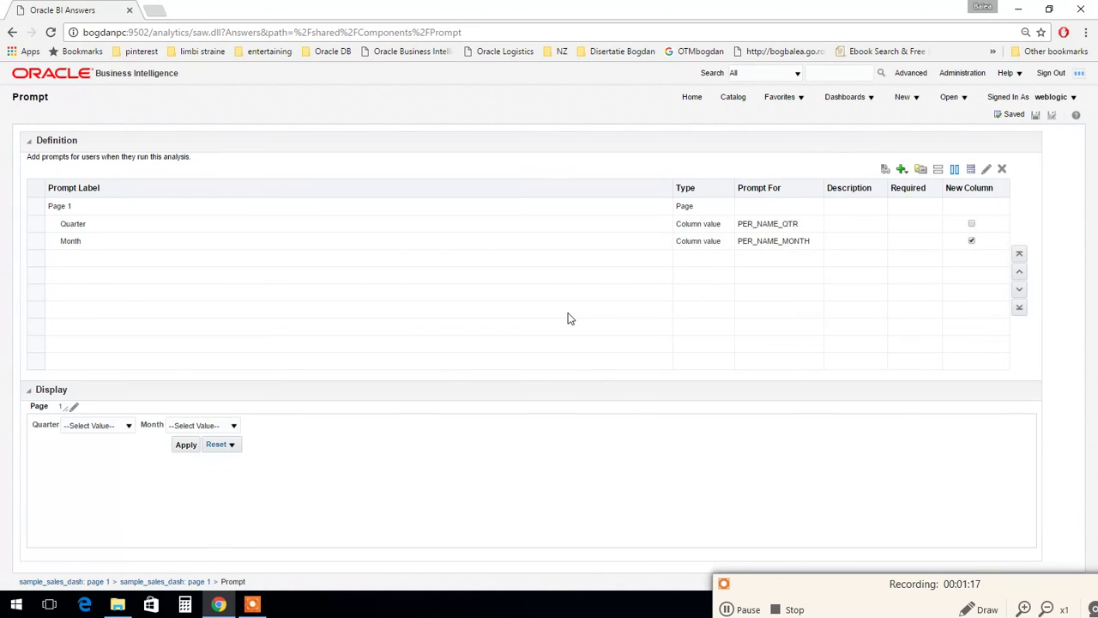
# Step: Reopen sample_sales_dash from the Dashboards menu to view the unset Quarter and Month prompts
pyautogui.click(903, 97)
pyautogui.click(858, 98)
pyautogui.click(881, 192)
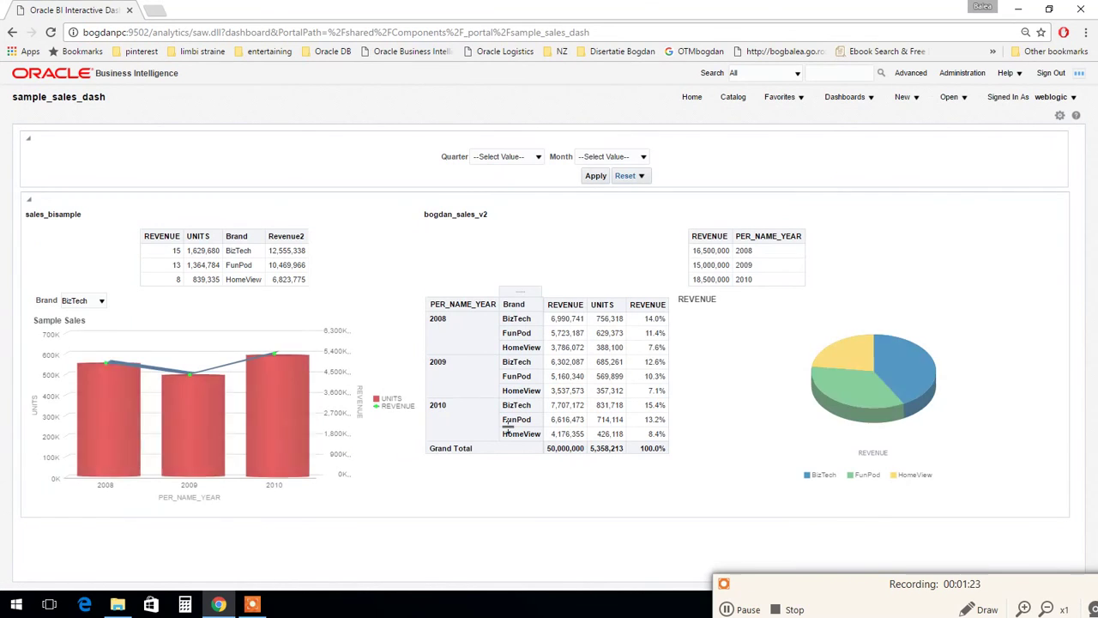
pyautogui.click(431, 262)
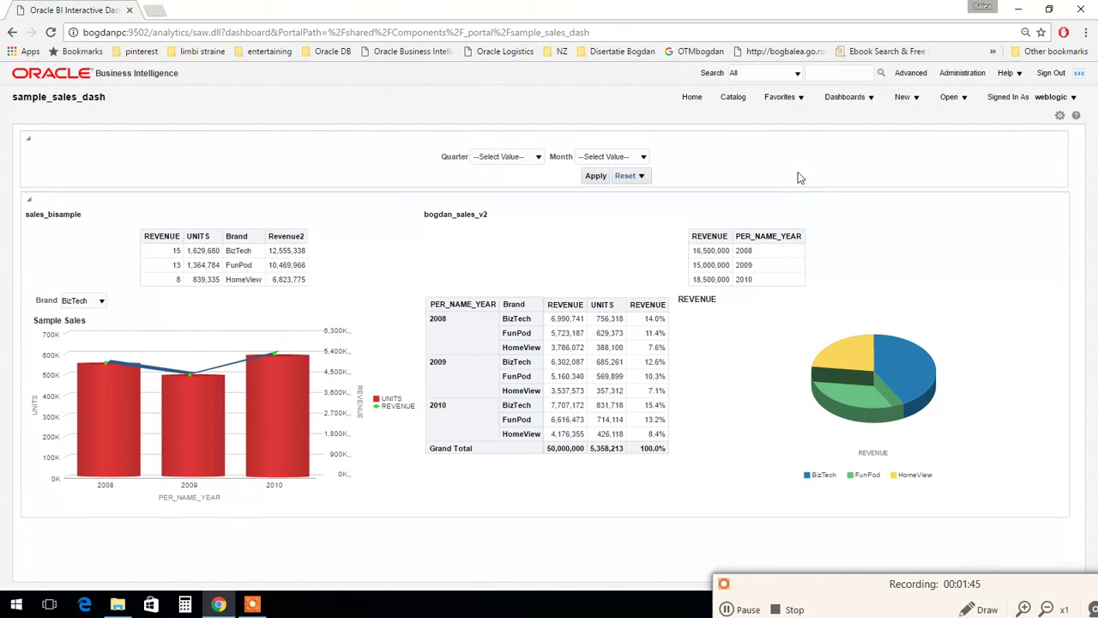
# Step: Start adding the dashboard page to a briefing book and center the dialog
pyautogui.click(1059, 115)
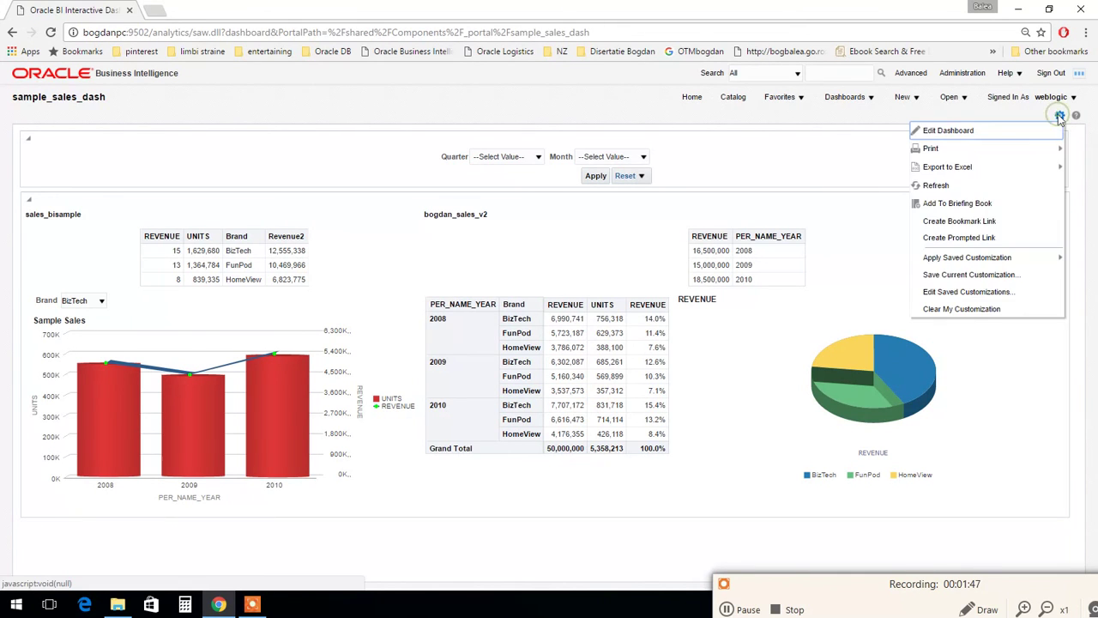
pyautogui.moveTo(993, 255)
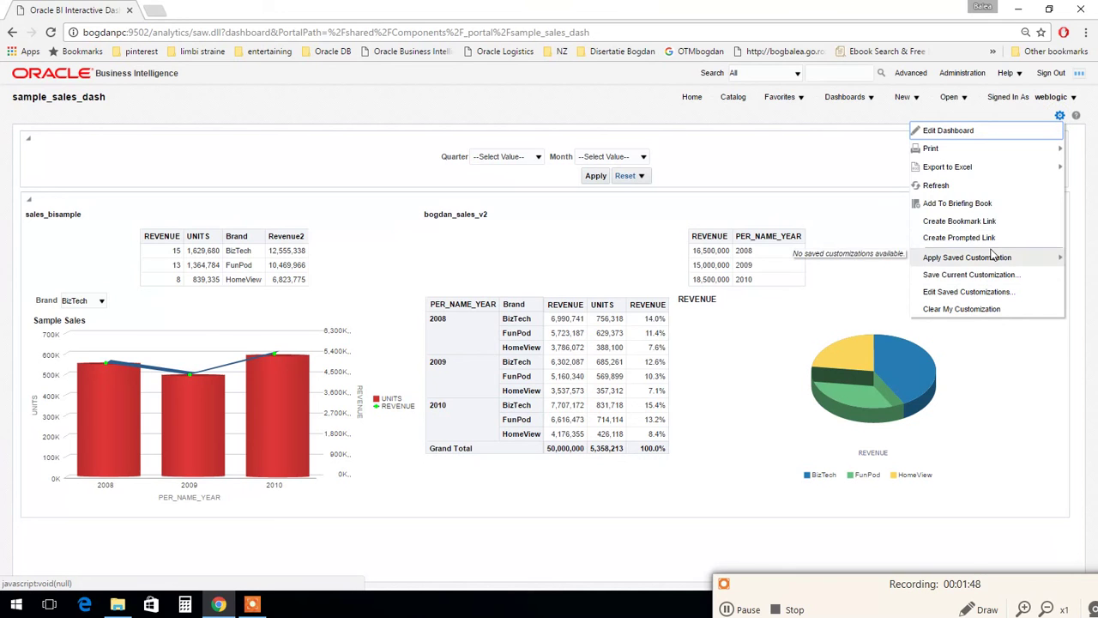
pyautogui.click(981, 207)
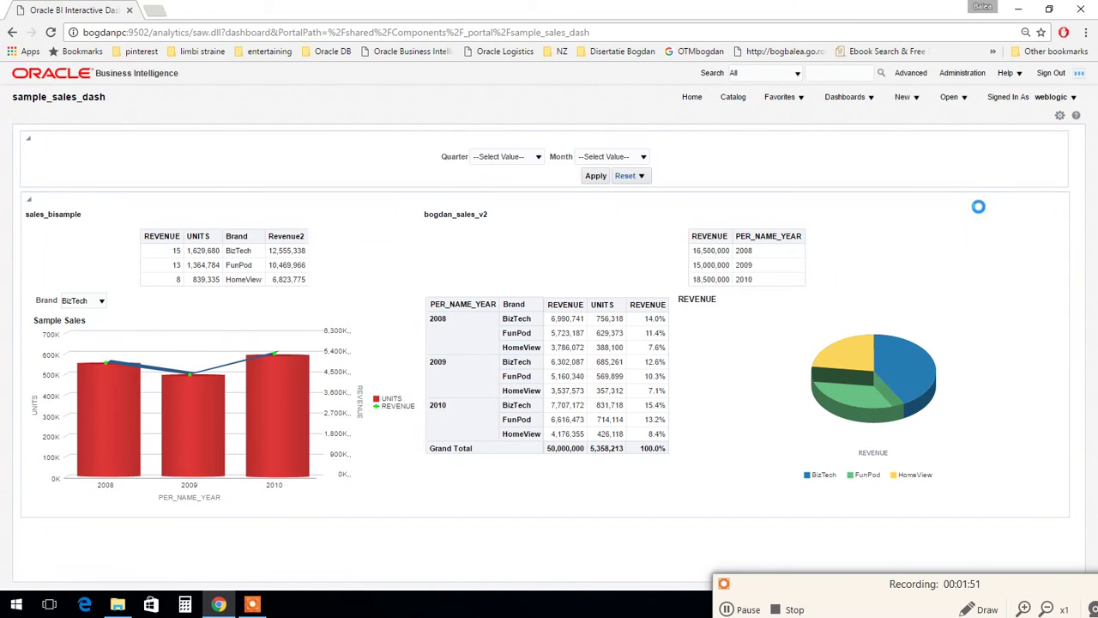
pyautogui.moveTo(219, 251); pyautogui.dragTo(413, 217)
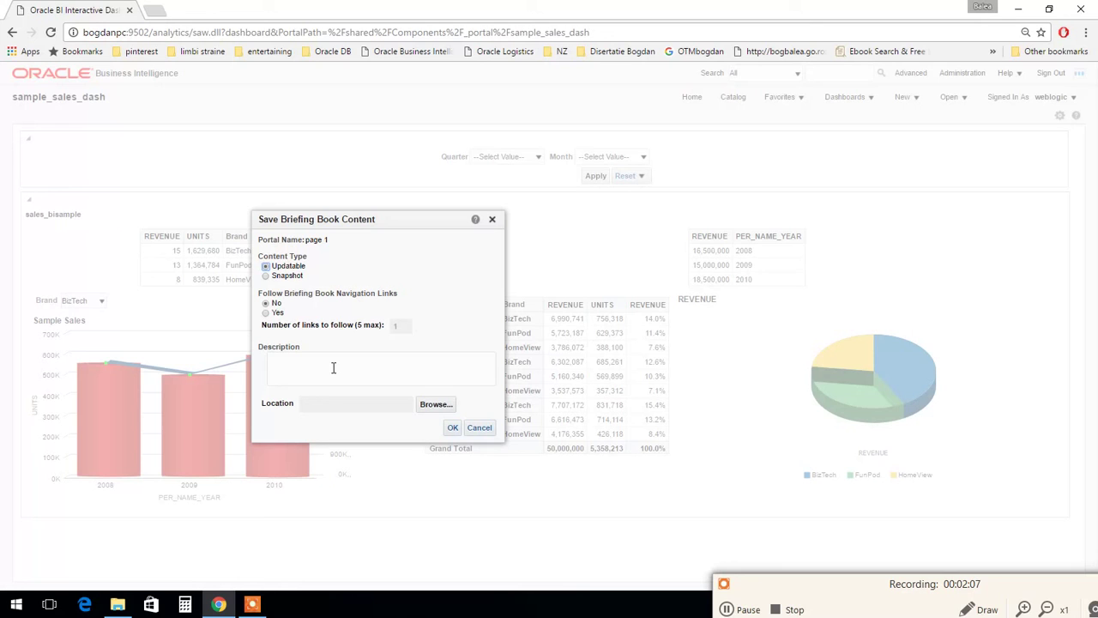
pyautogui.click(334, 367)
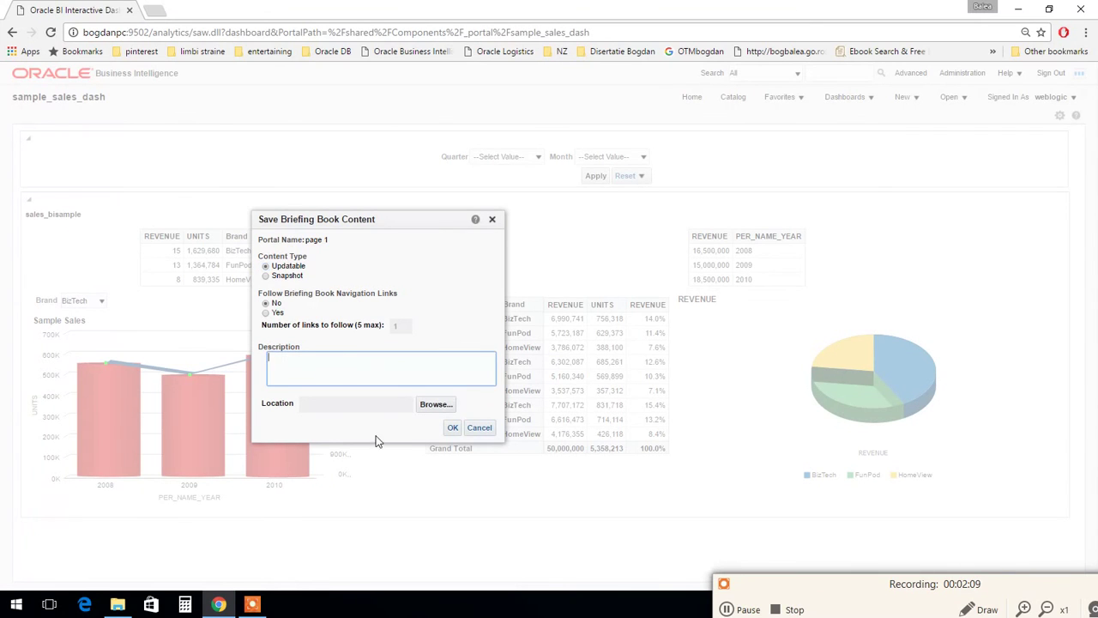
# Step: Save the page into a new briefing book Weekly_Report in /Shared Folders/Components
pyautogui.click(437, 407)
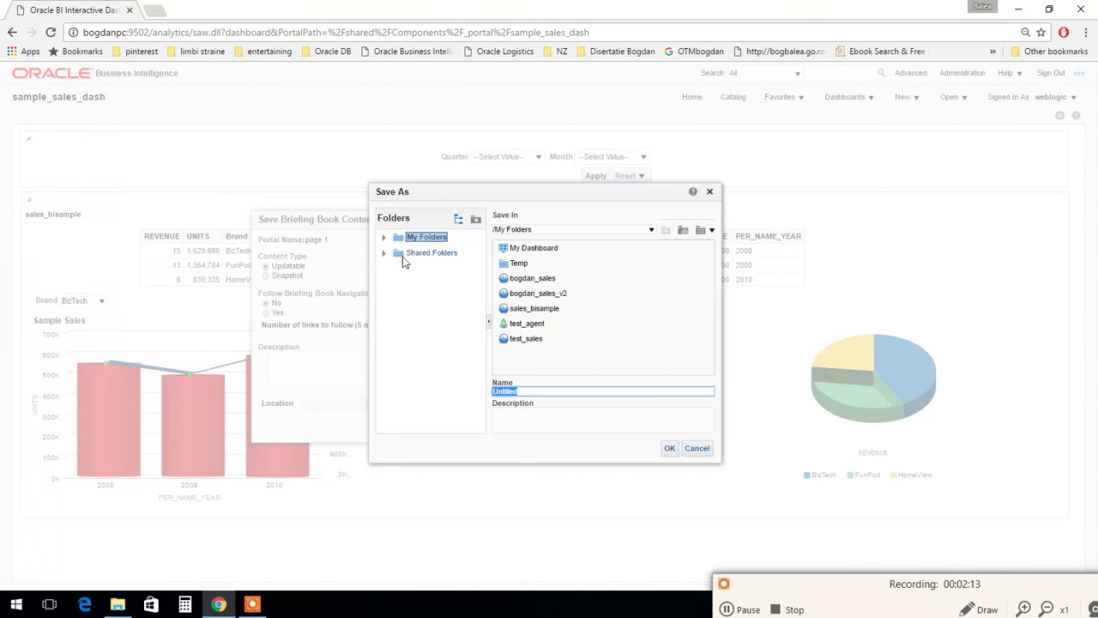
pyautogui.click(405, 253)
pyautogui.doubleClick(534, 247)
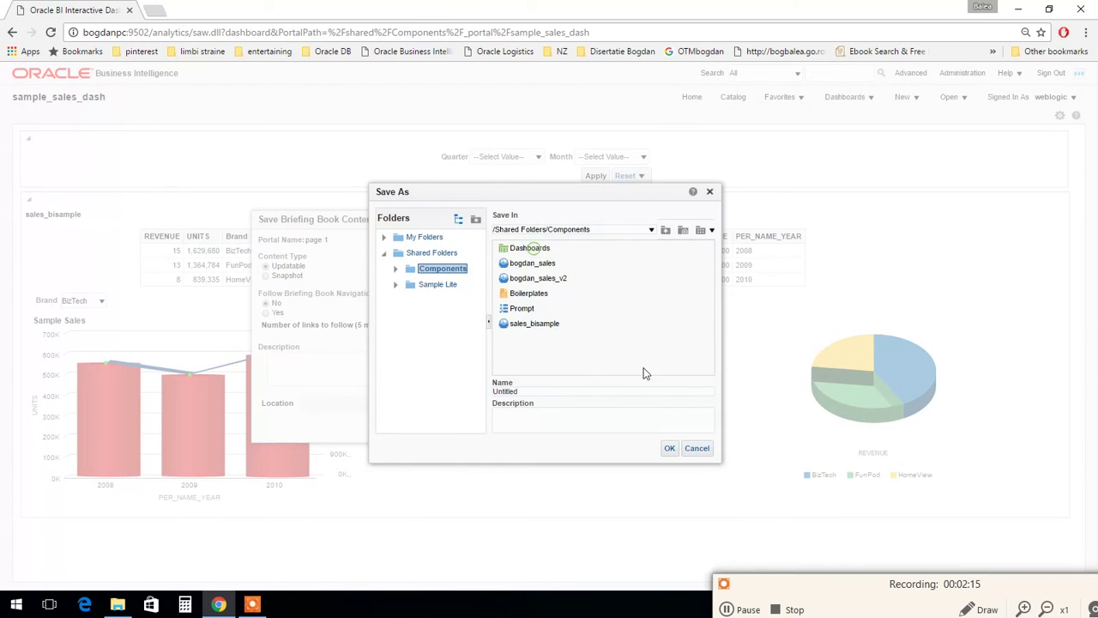
pyautogui.click(529, 391)
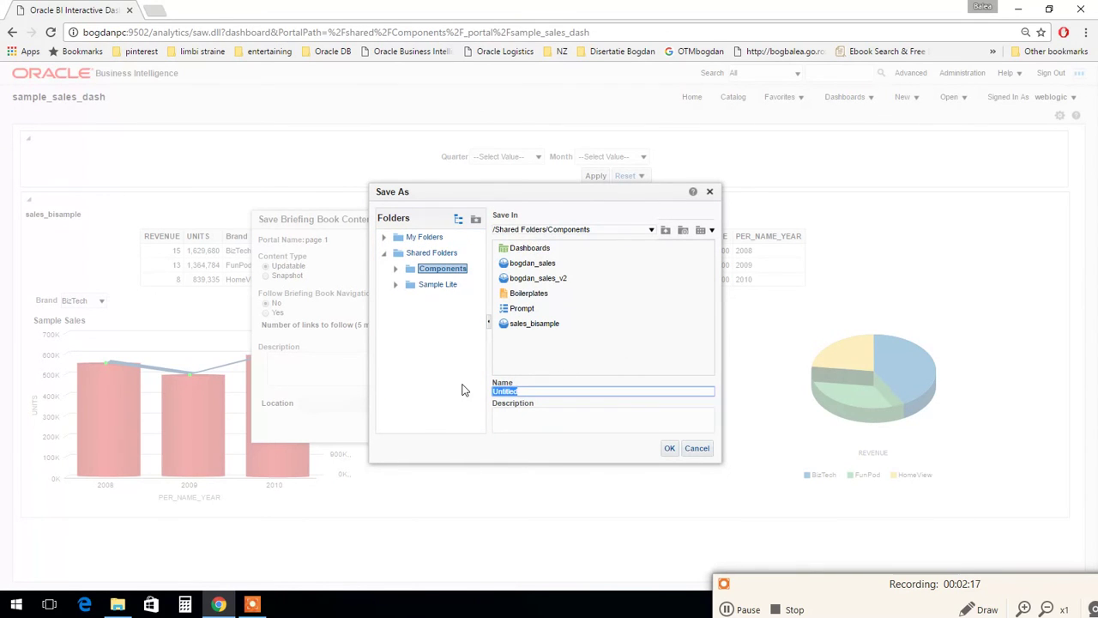
pyautogui.write('Bi')
pyautogui.write('For')
pyautogui.write('_Re')
pyautogui.click(670, 448)
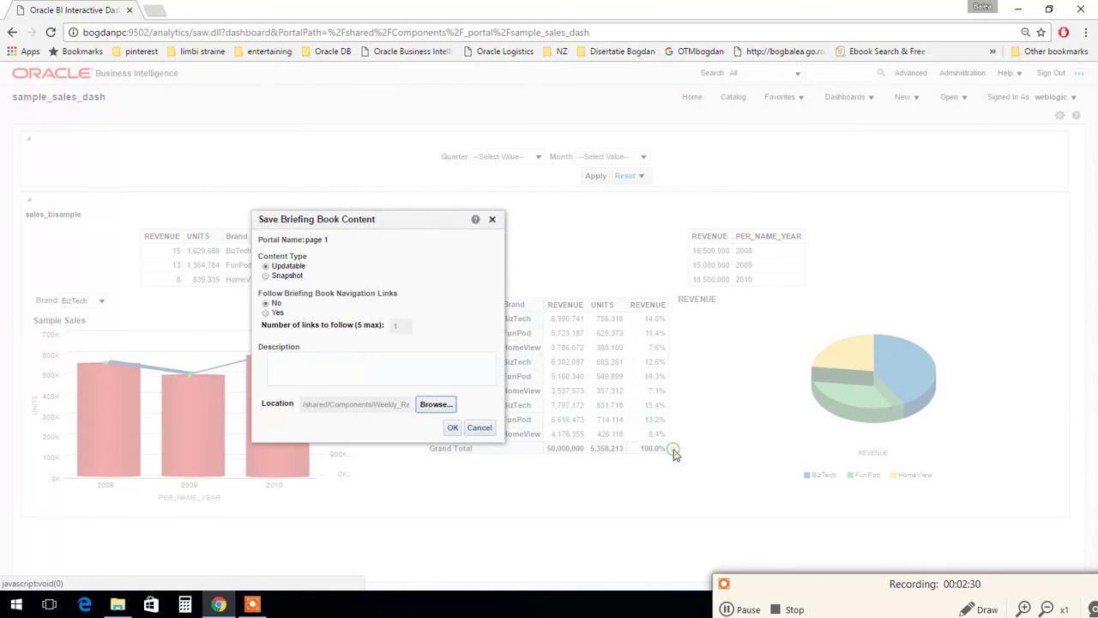
pyautogui.click(452, 427)
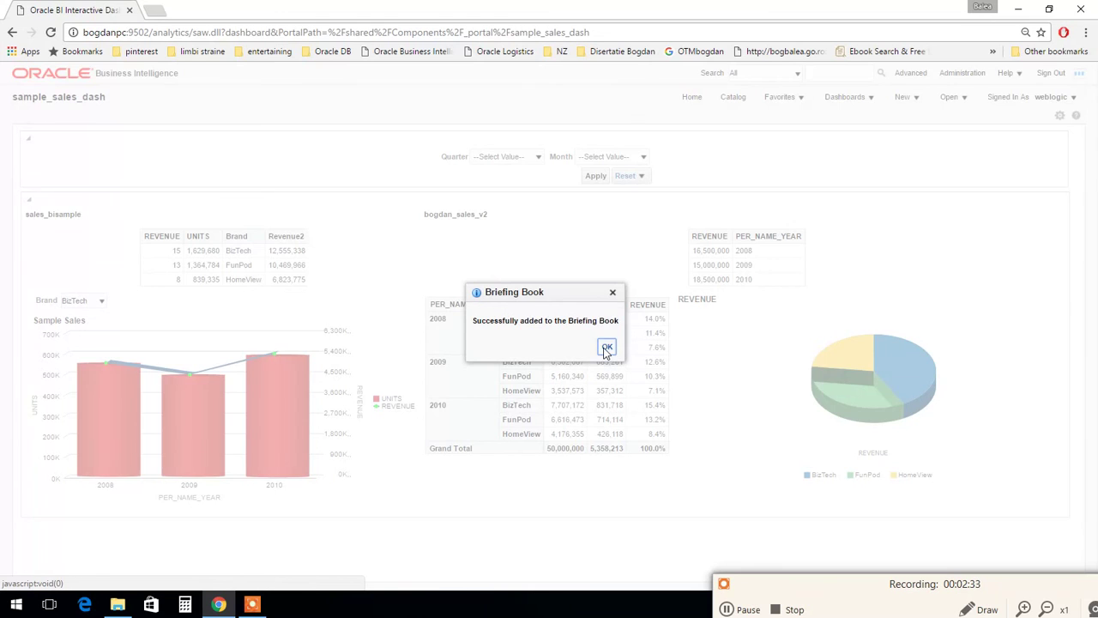
pyautogui.click(607, 346)
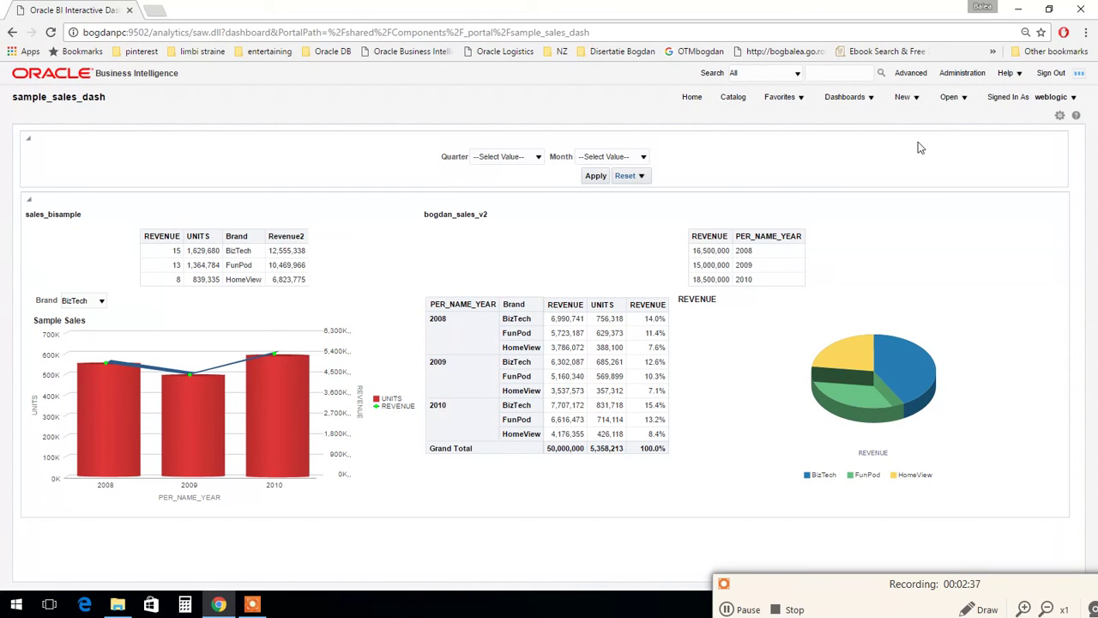
# Step: Create a new agent via New > Agent and show its Schedule settings
pyautogui.click(915, 98)
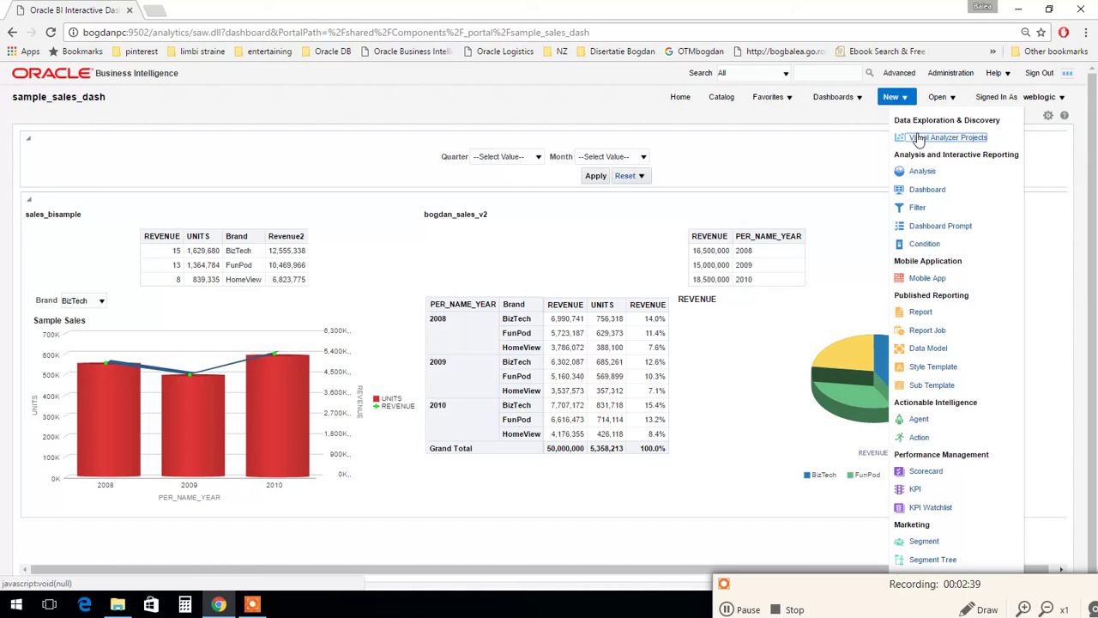
pyautogui.click(919, 420)
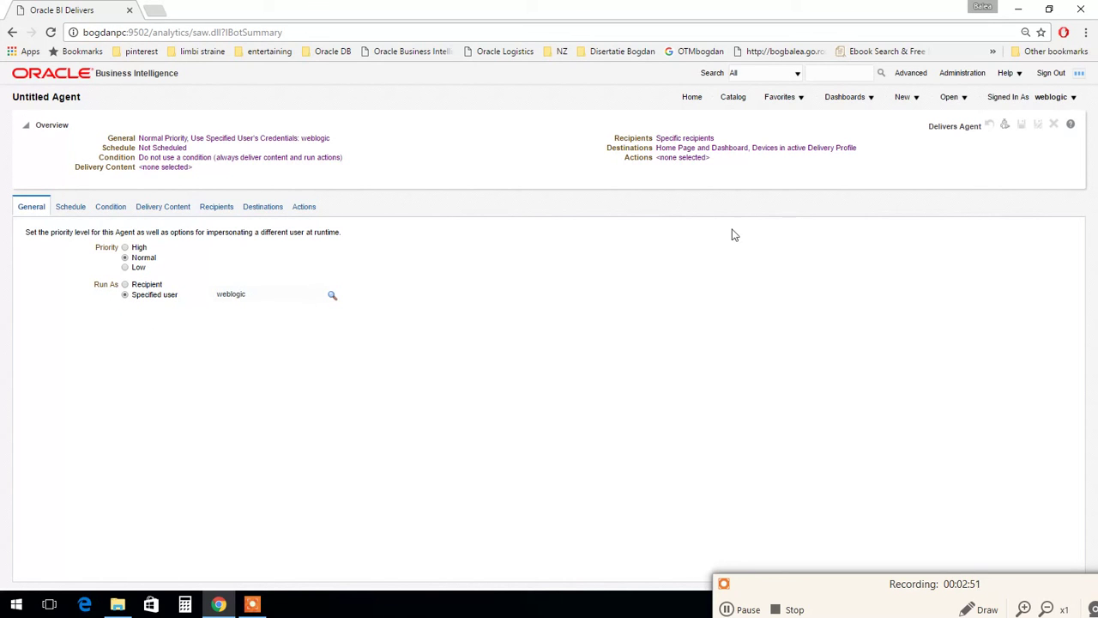
pyautogui.click(72, 209)
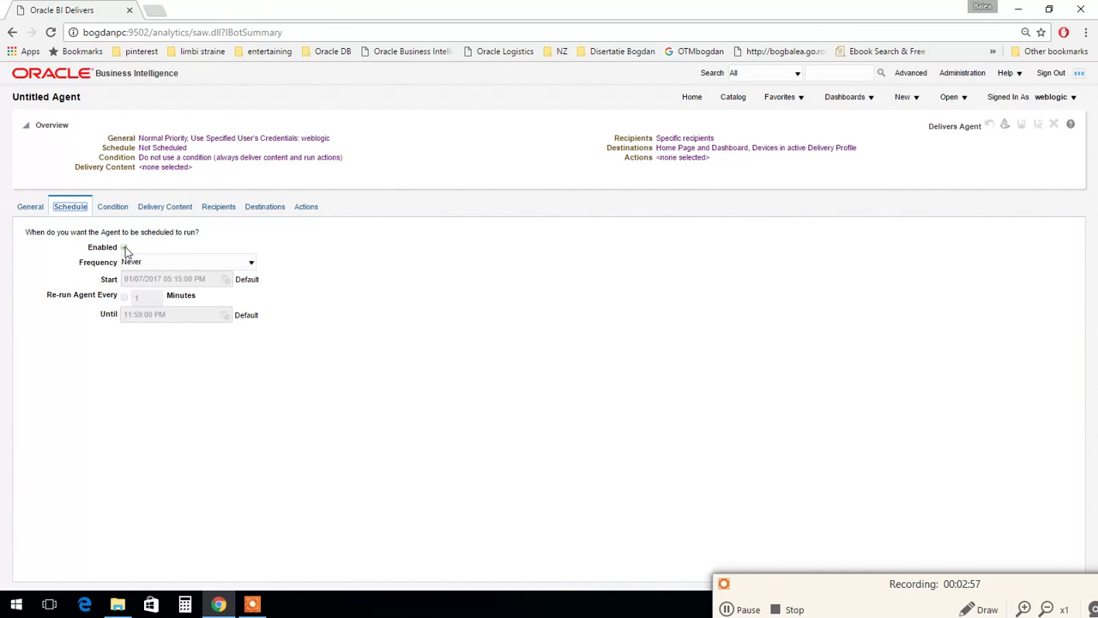
# Step: Try a Monthly frequency, then Weekly running on Mondays
pyautogui.click(145, 263)
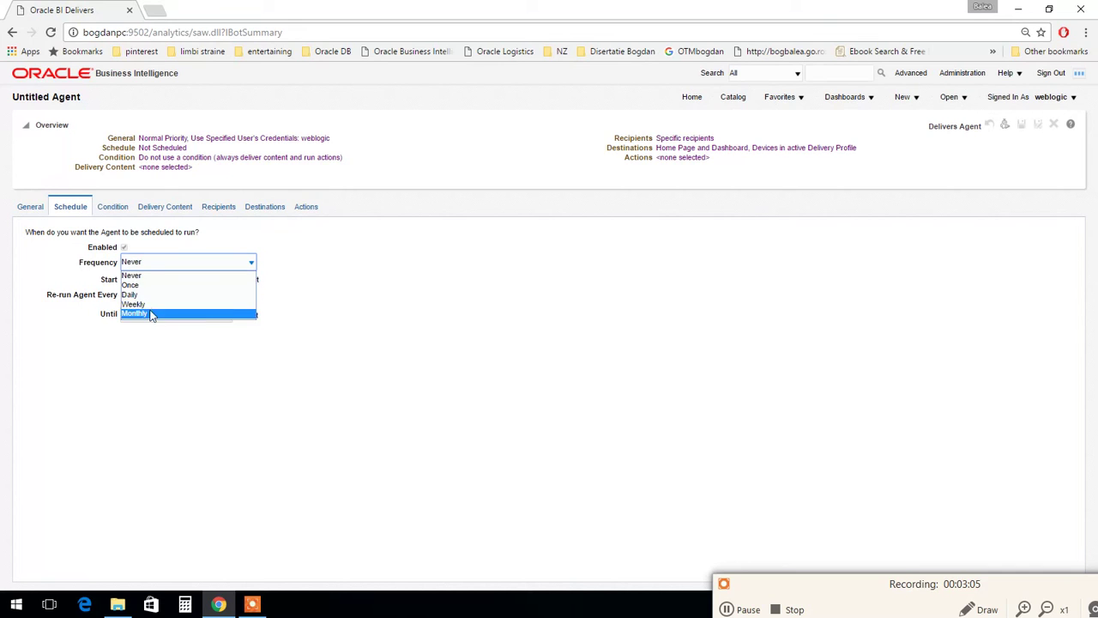
pyautogui.click(150, 314)
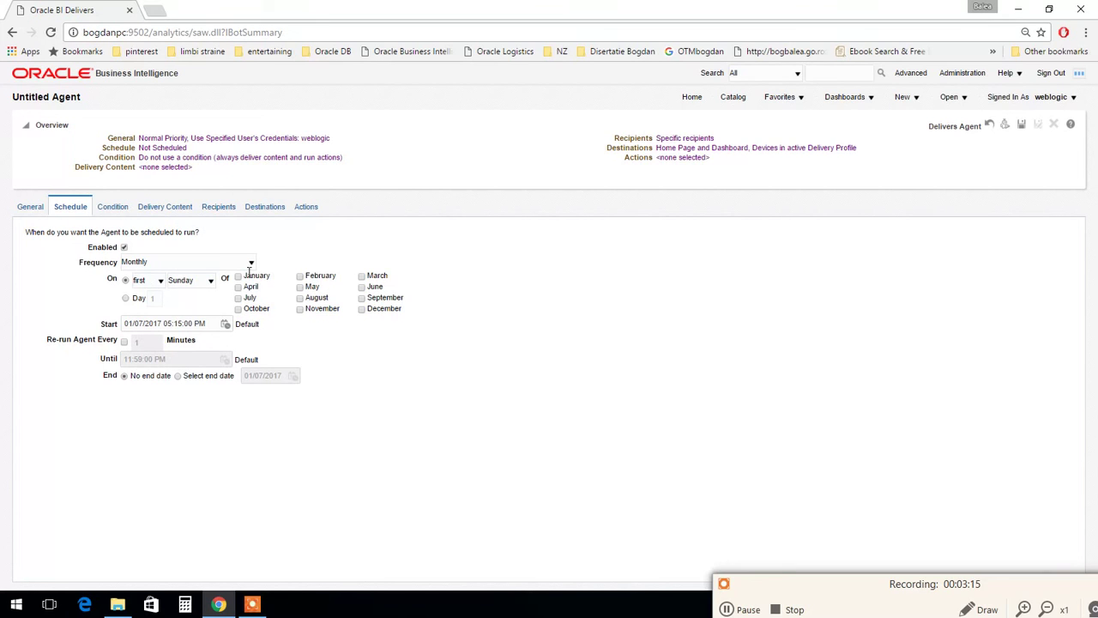
pyautogui.click(199, 283)
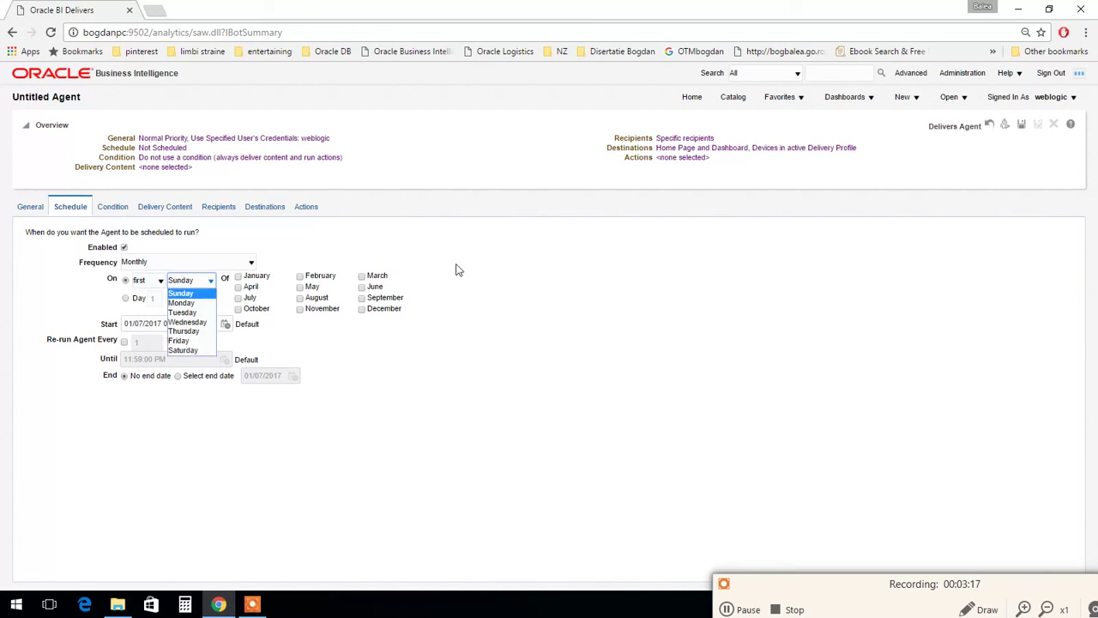
pyautogui.click(455, 266)
pyautogui.click(193, 262)
pyautogui.click(174, 305)
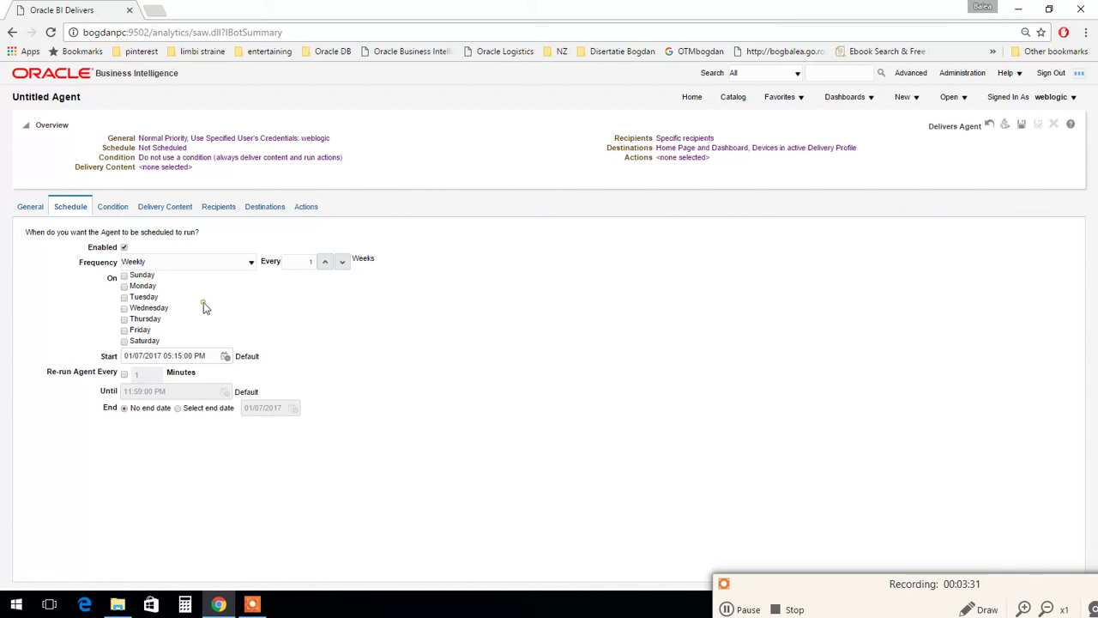
pyautogui.click(124, 287)
# Step: Keep the 01/07/2017 05:15:00 PM start and set the frequency to Once
pyautogui.click(225, 356)
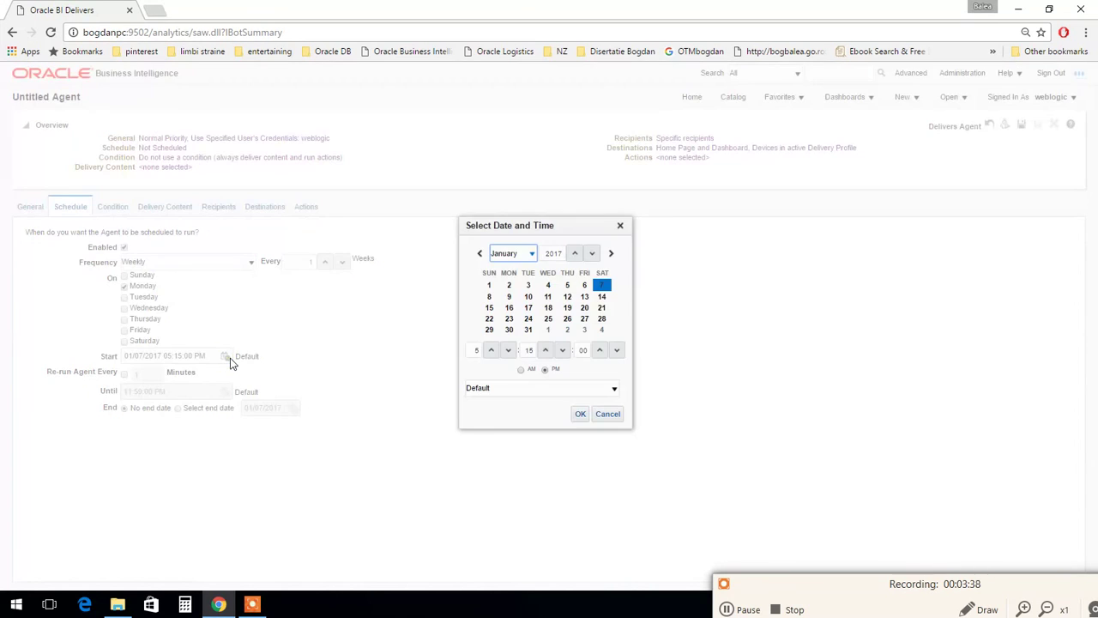
pyautogui.click(620, 227)
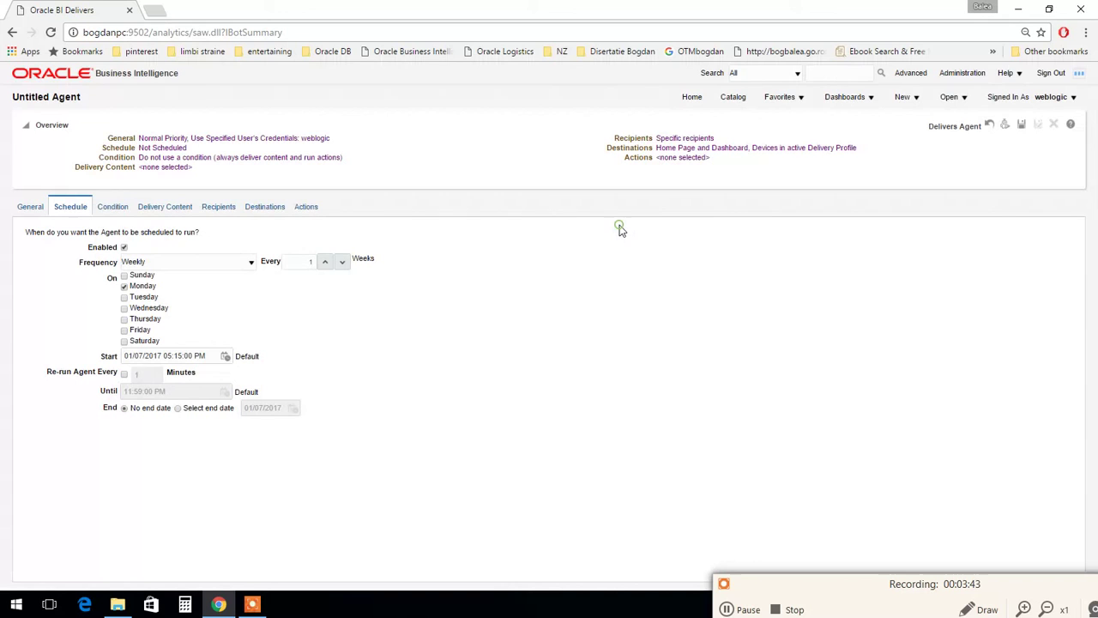
pyautogui.click(162, 265)
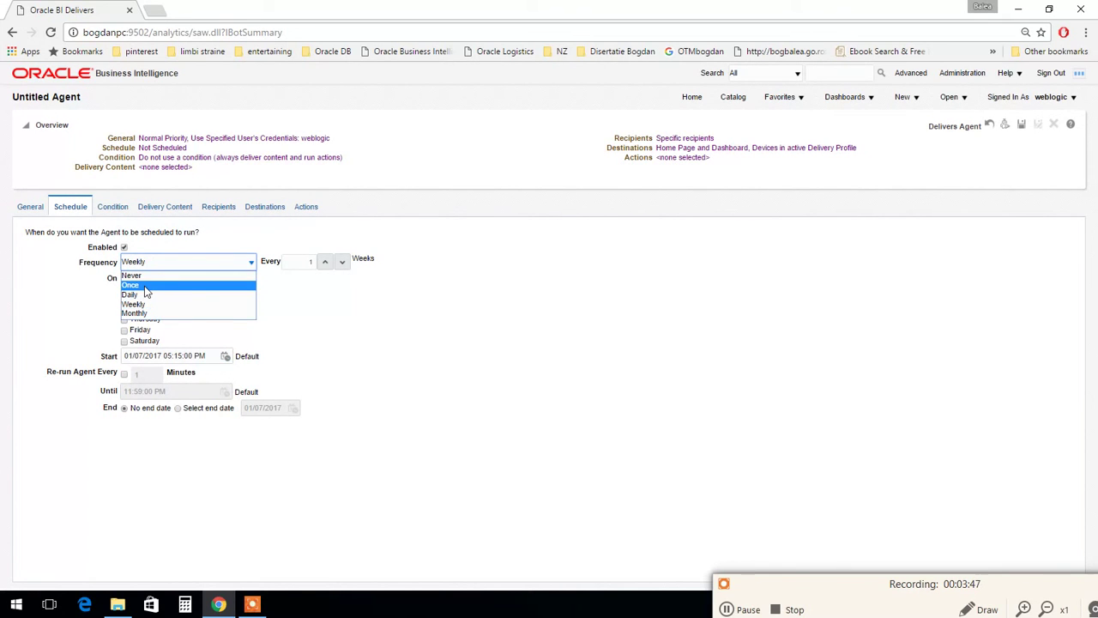
pyautogui.click(145, 286)
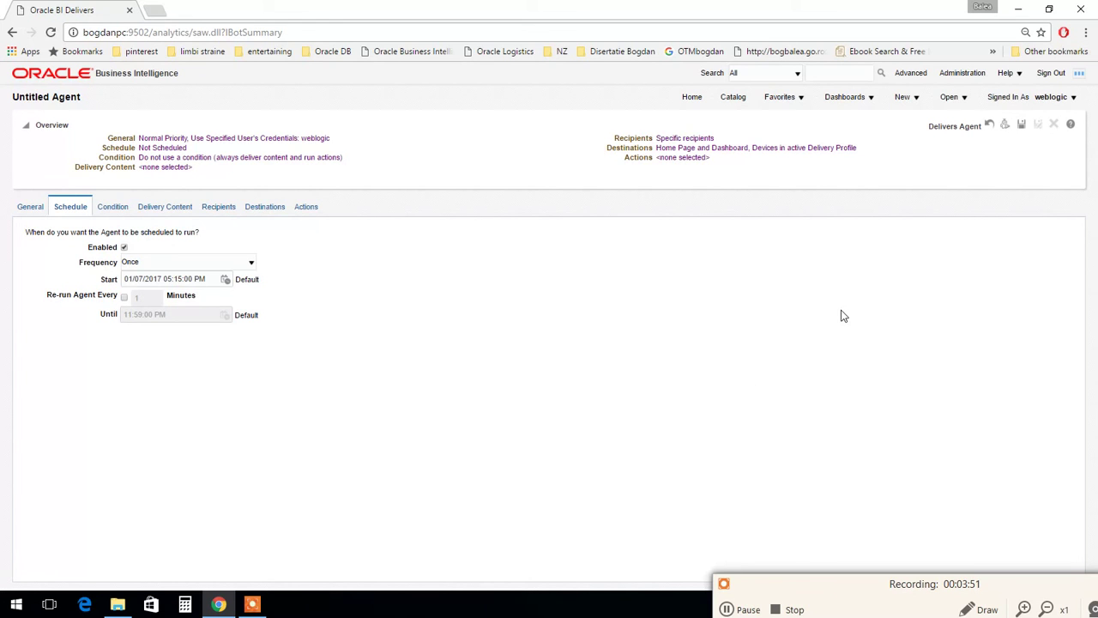
# Step: Enable a delivery condition based on the Shared Folders/Components/sales_bisample analysis
pyautogui.click(111, 210)
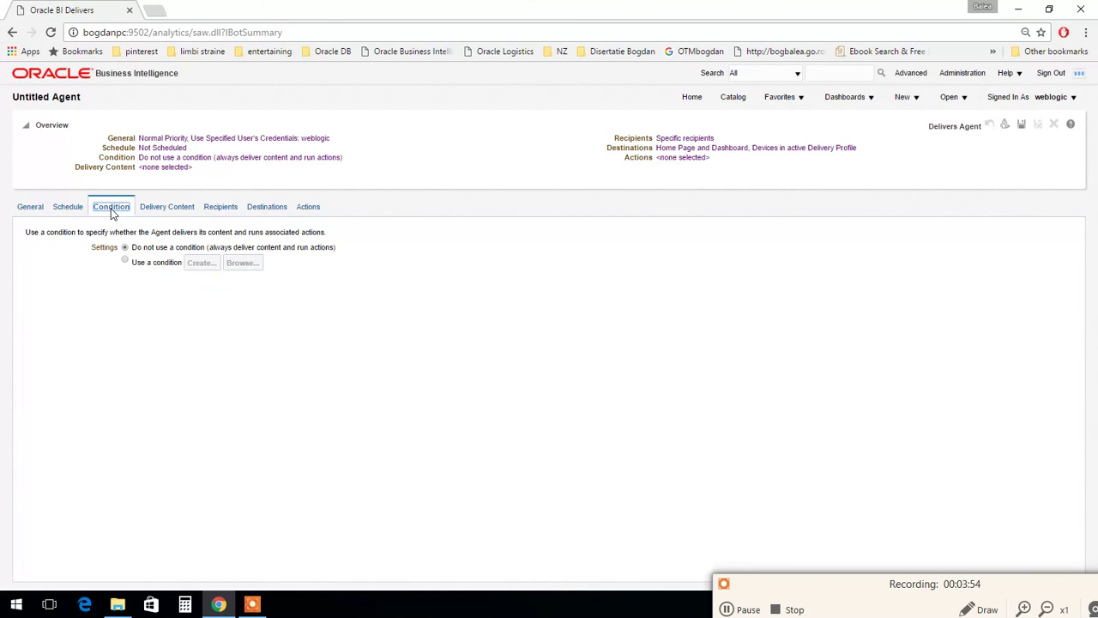
pyautogui.click(125, 263)
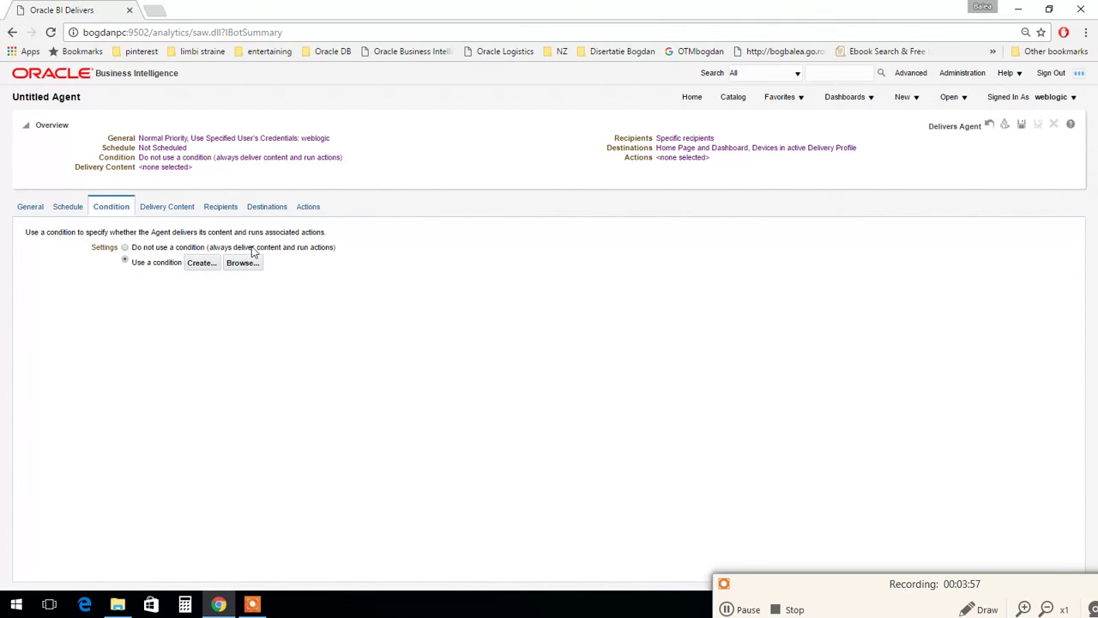
pyautogui.click(201, 264)
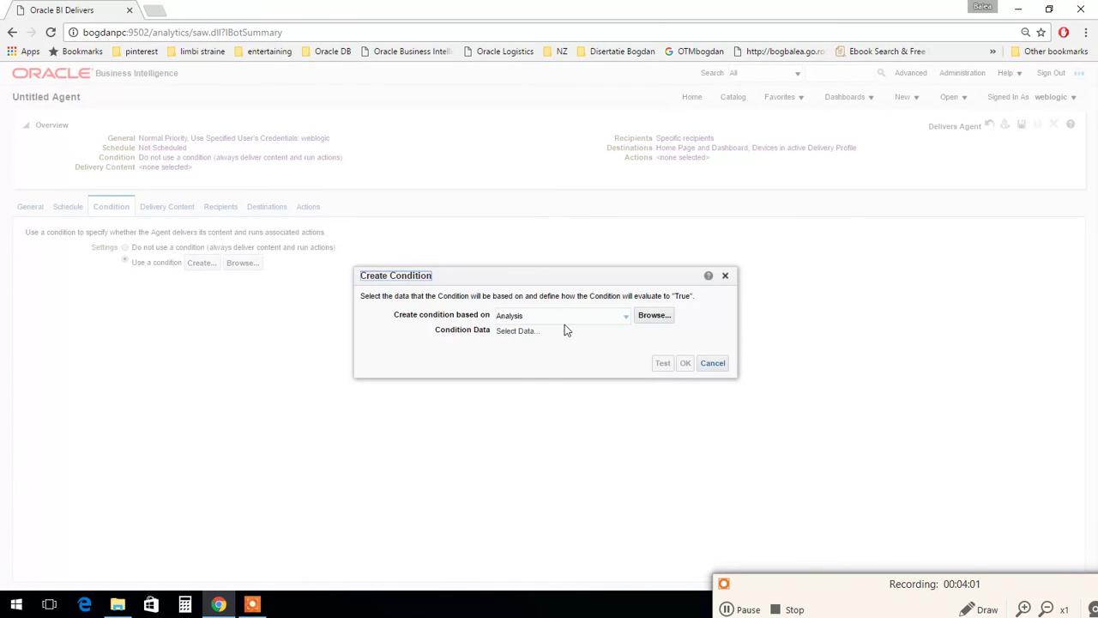
pyautogui.click(652, 315)
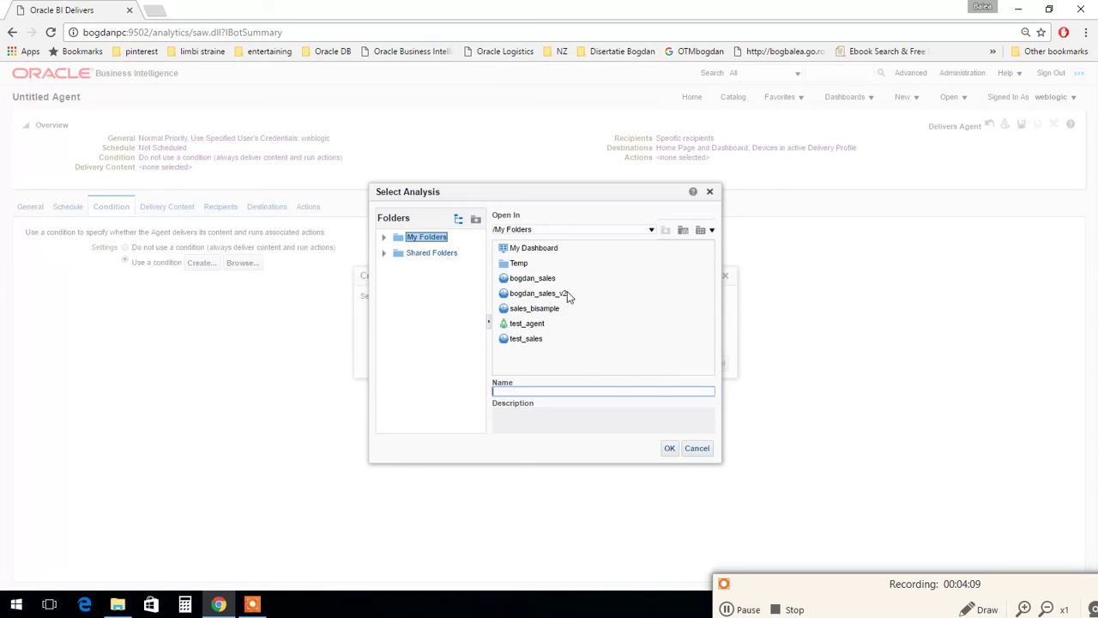
pyautogui.click(423, 256)
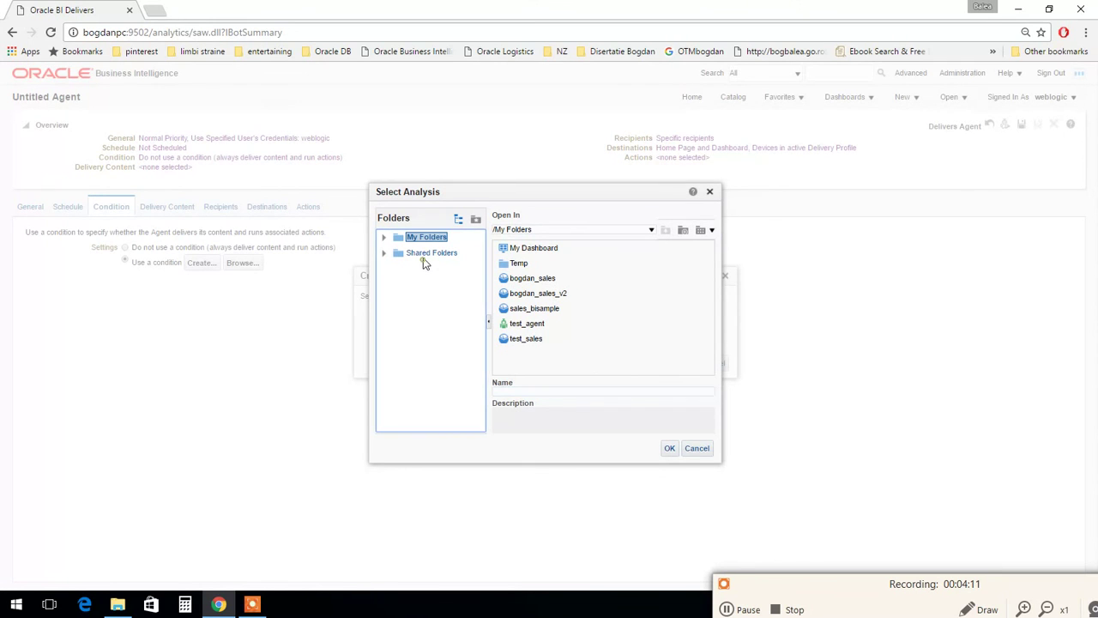
pyautogui.doubleClick(531, 247)
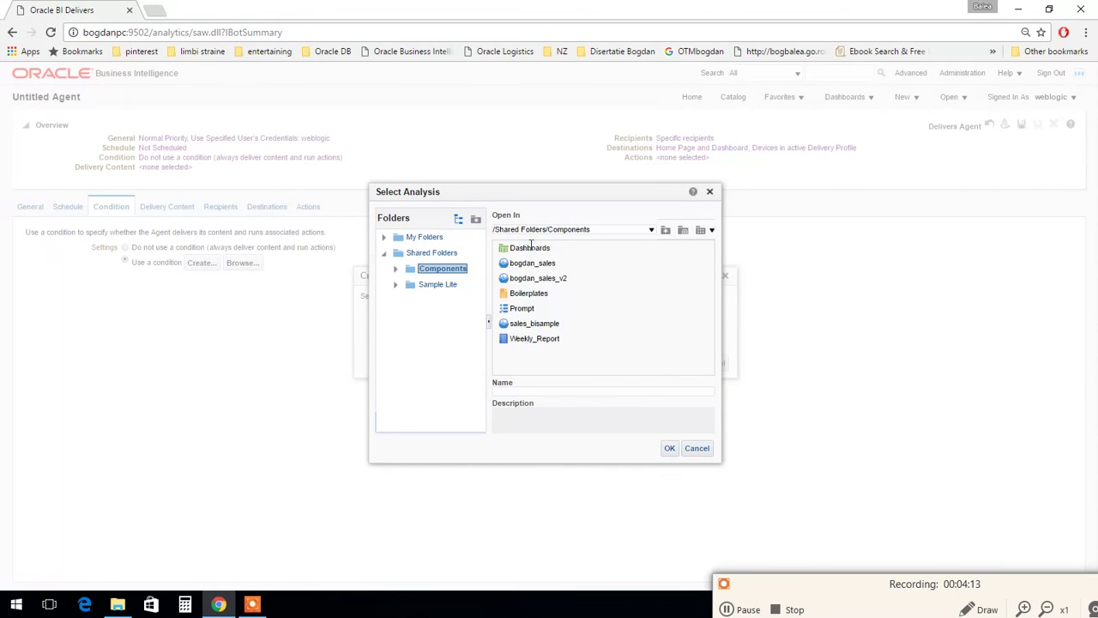
pyautogui.click(531, 323)
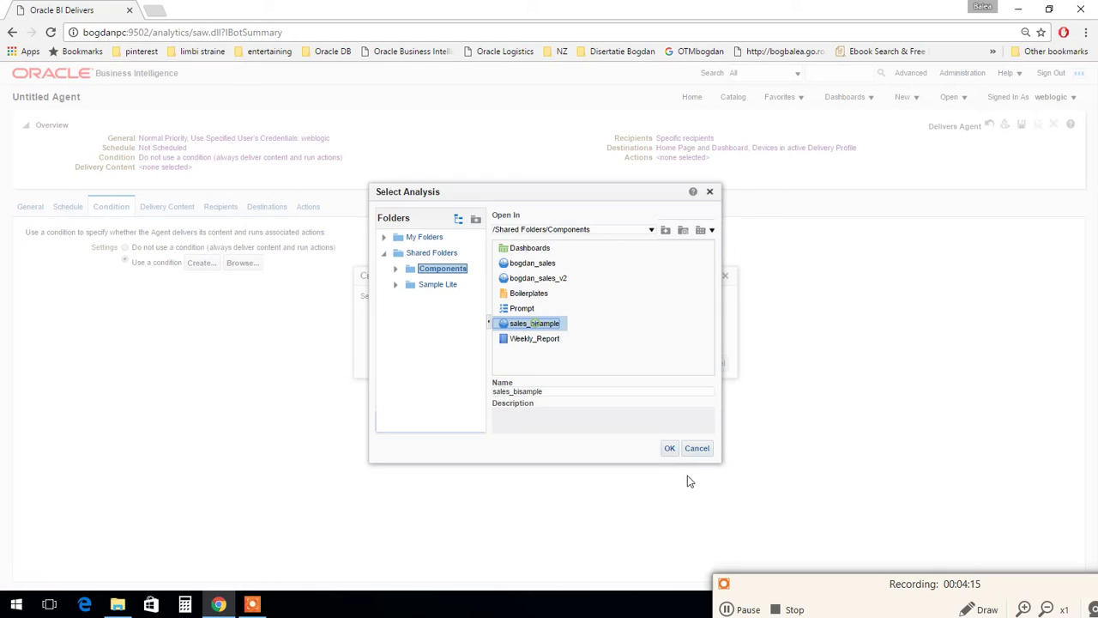
pyautogui.click(670, 447)
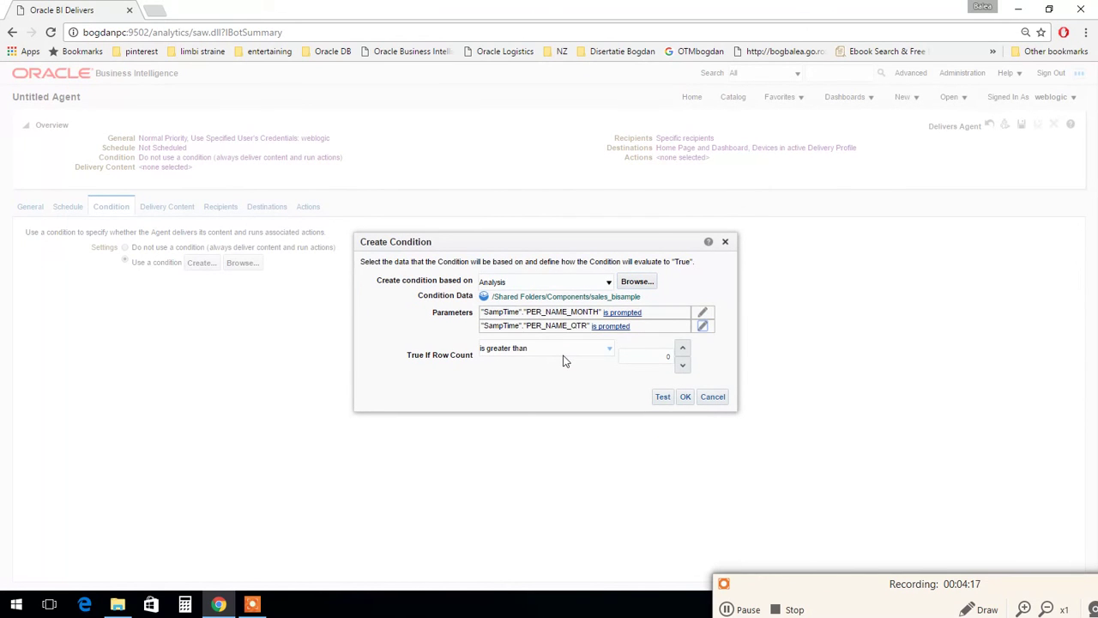
# Step: Keep PER_NAME_QTR as is prompted, test ROWCOUNT('sales_bisample') > 0 as true, and accept
pyautogui.click(701, 326)
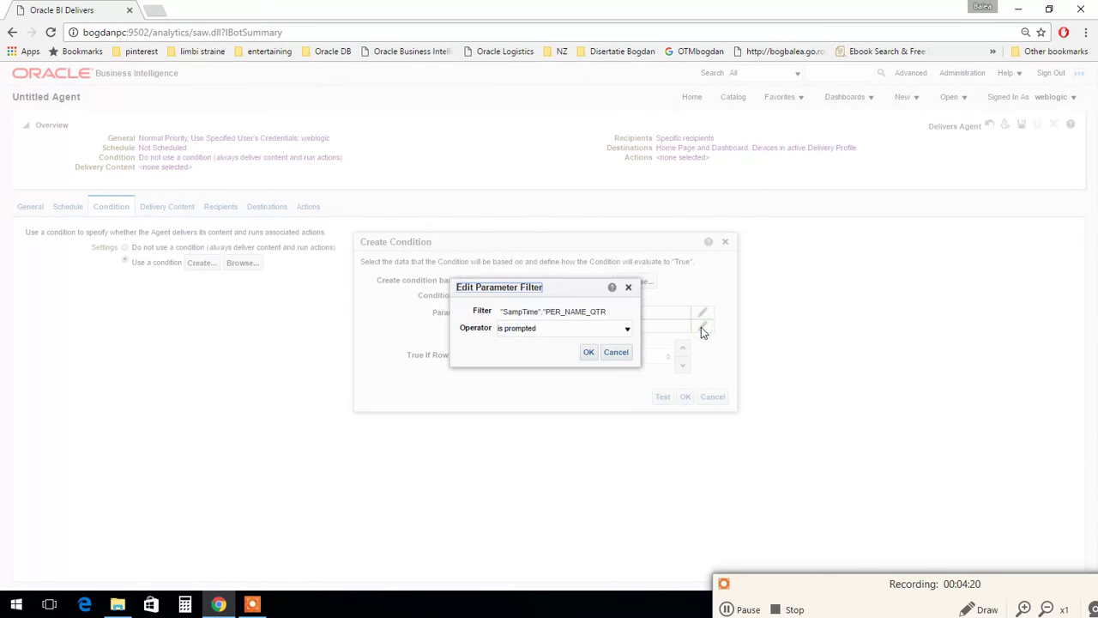
pyautogui.click(612, 333)
pyautogui.click(591, 342)
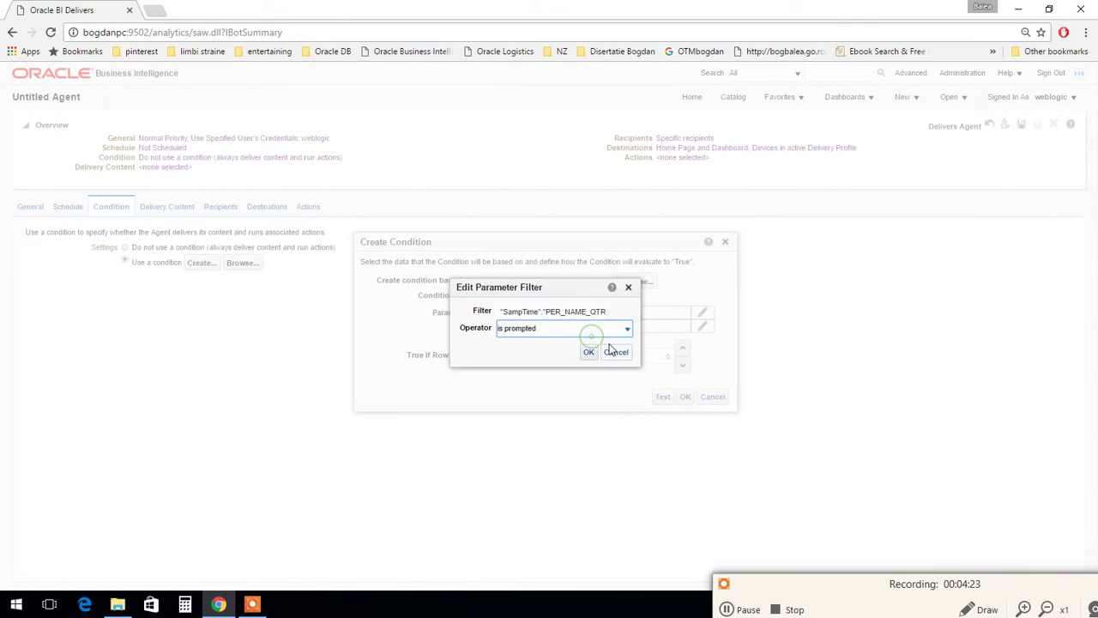
pyautogui.click(610, 351)
pyautogui.click(663, 396)
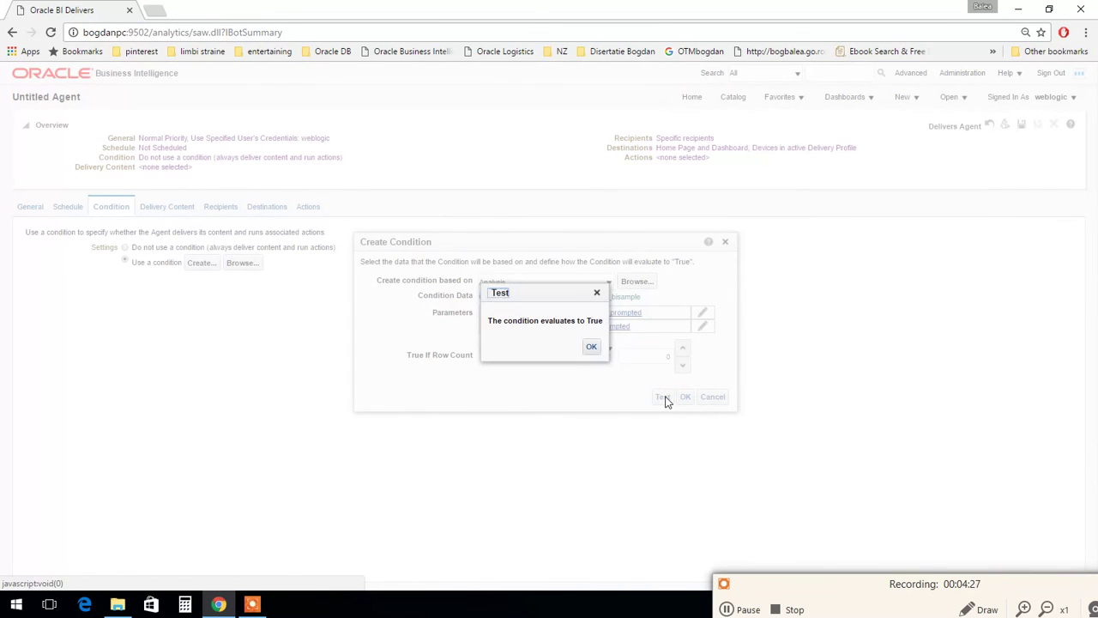
pyautogui.click(592, 348)
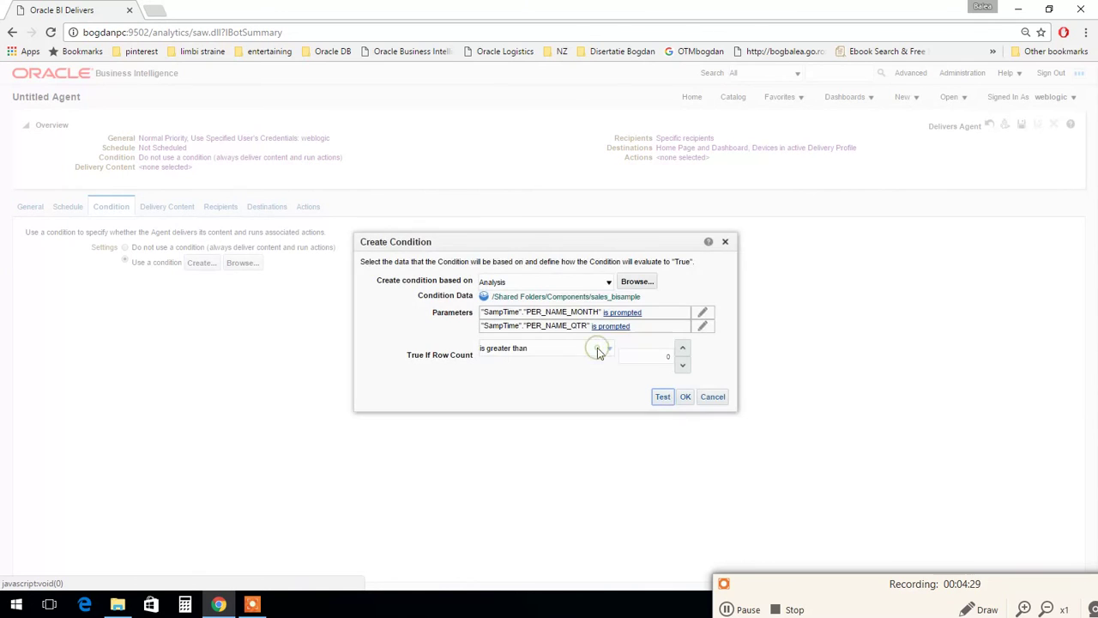
pyautogui.click(685, 398)
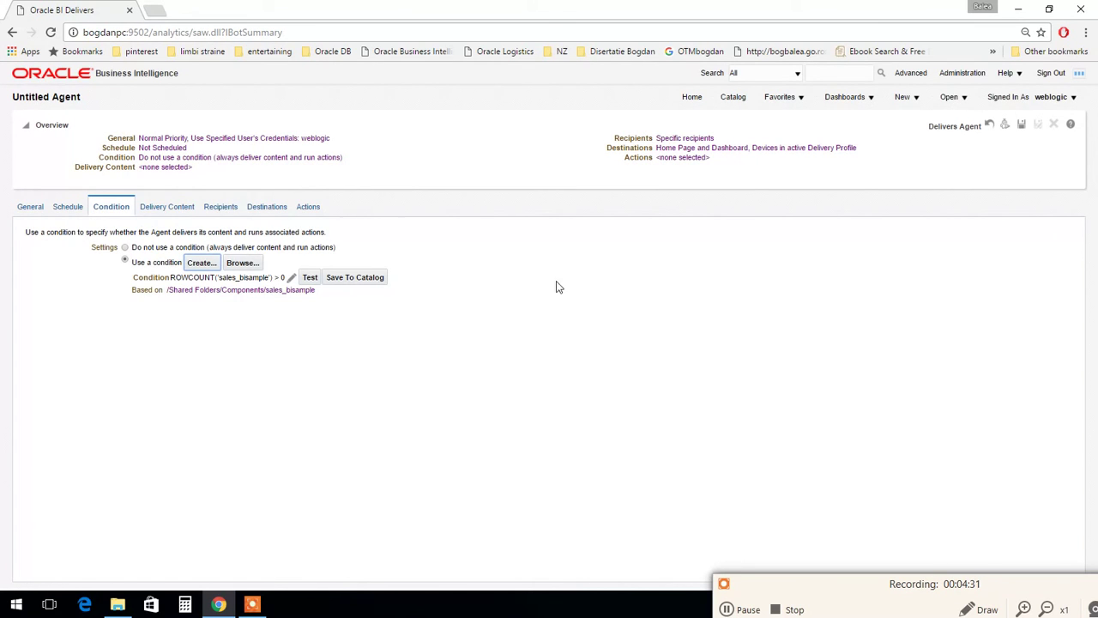
pyautogui.click(172, 210)
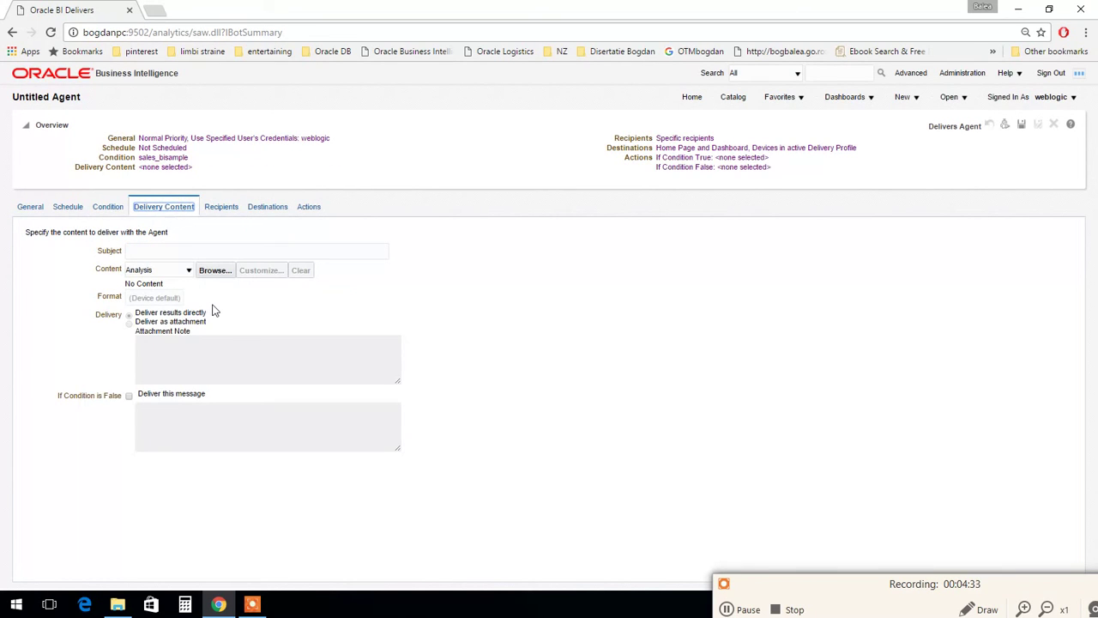
# Step: Switch the agent's condition back to 'Do not use a condition'
pyautogui.click(152, 254)
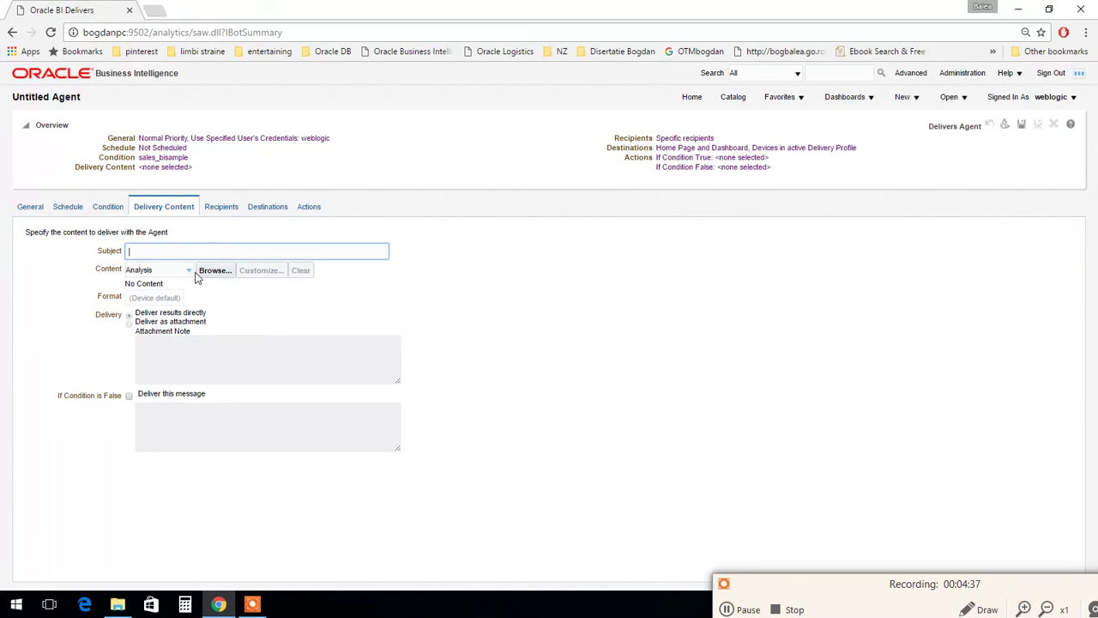
pyautogui.click(116, 211)
pyautogui.click(125, 247)
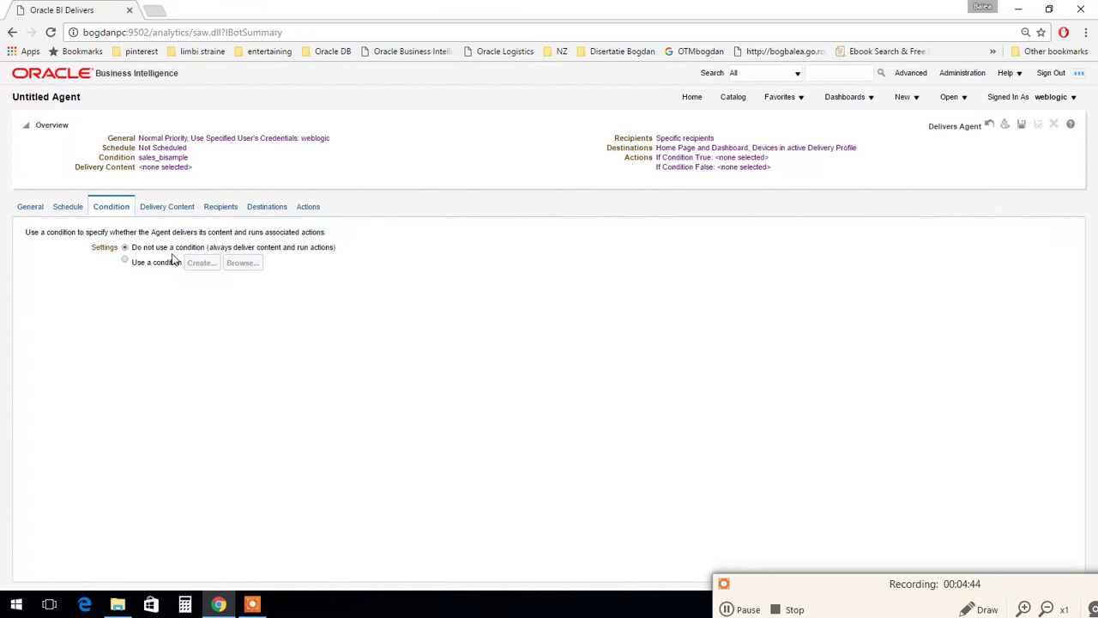
# Step: Enter the delivery subject 'Weekly Report' and choose Briefing Book as the content type
pyautogui.click(159, 209)
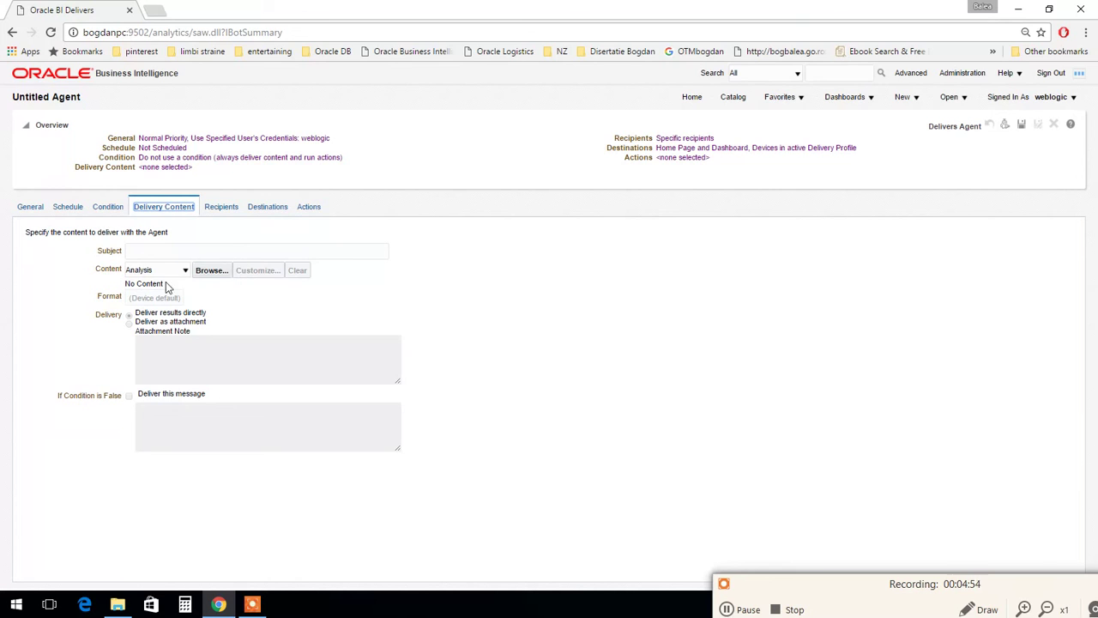
pyautogui.click(150, 251)
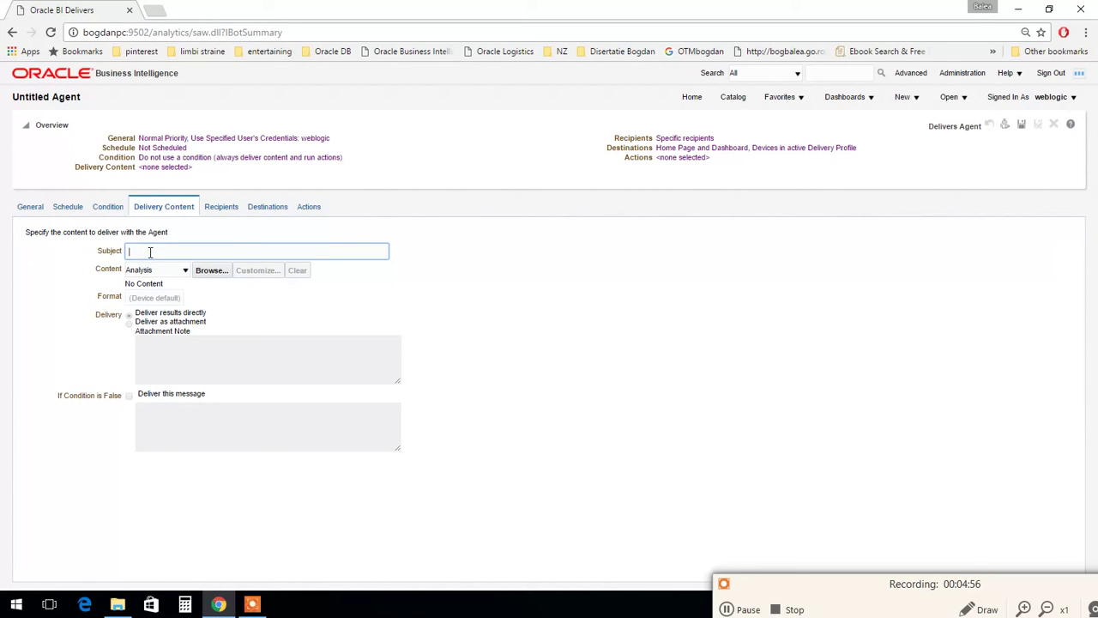
pyautogui.write('Weekly Report')
pyautogui.click(161, 271)
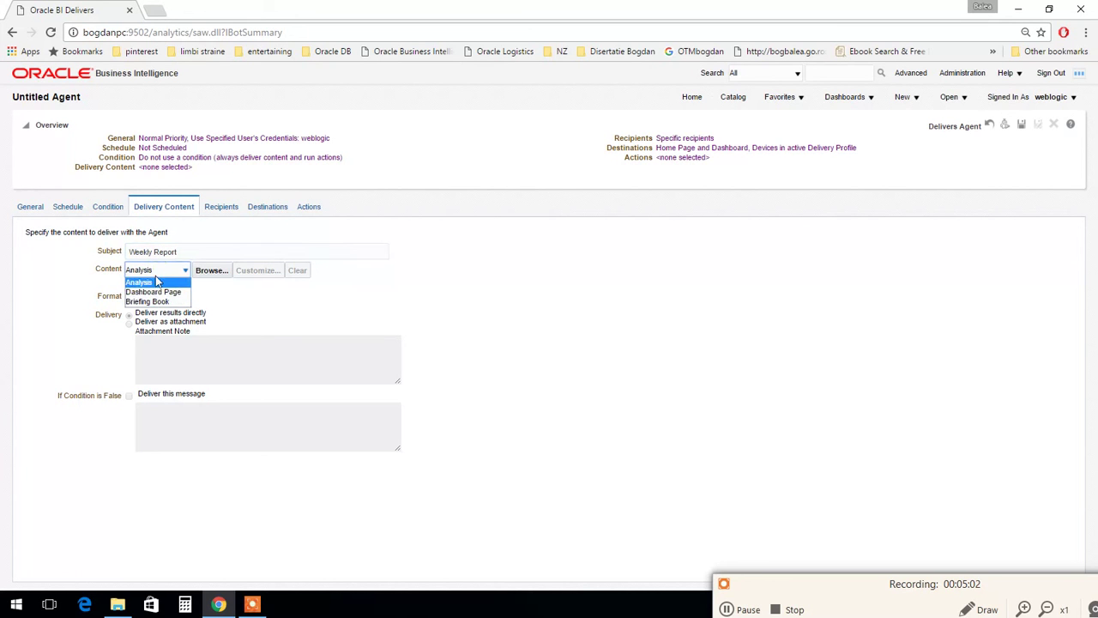
pyautogui.click(161, 302)
# Step: Select the Weekly_Report briefing book from Shared Folders/Components, delivered as a PDF attachment
pyautogui.click(220, 271)
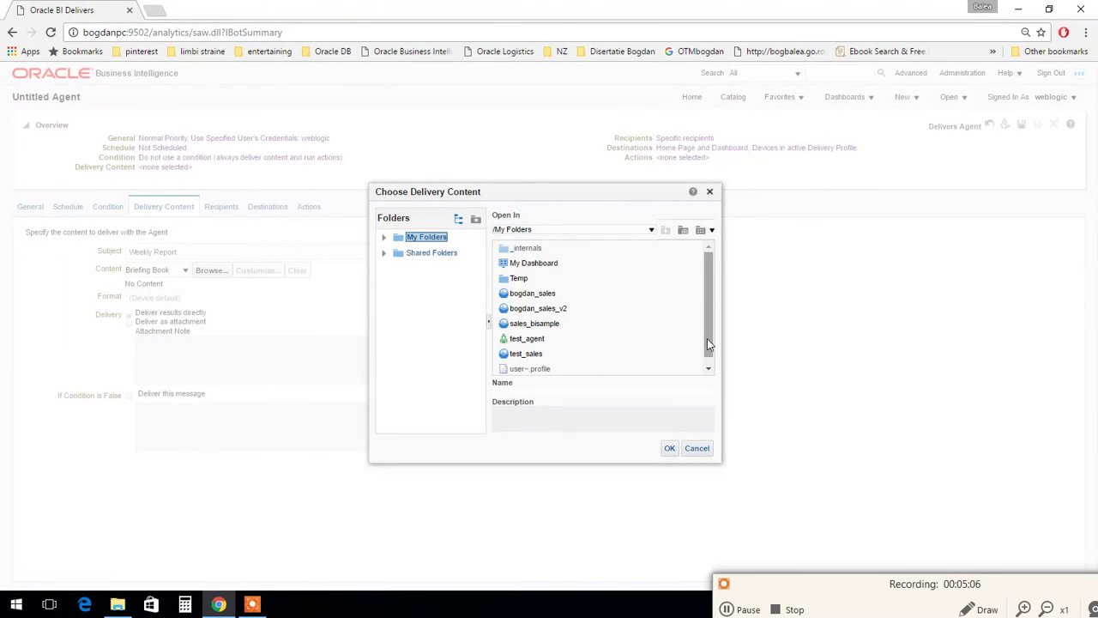
pyautogui.moveTo(707, 338); pyautogui.dragTo(706, 344)
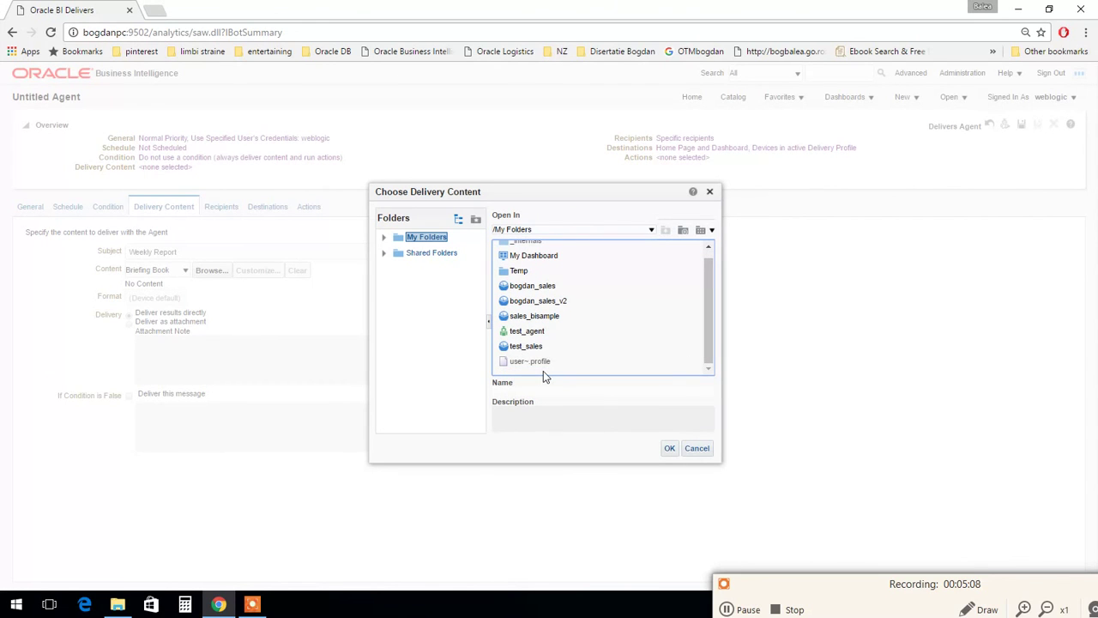
pyautogui.click(431, 254)
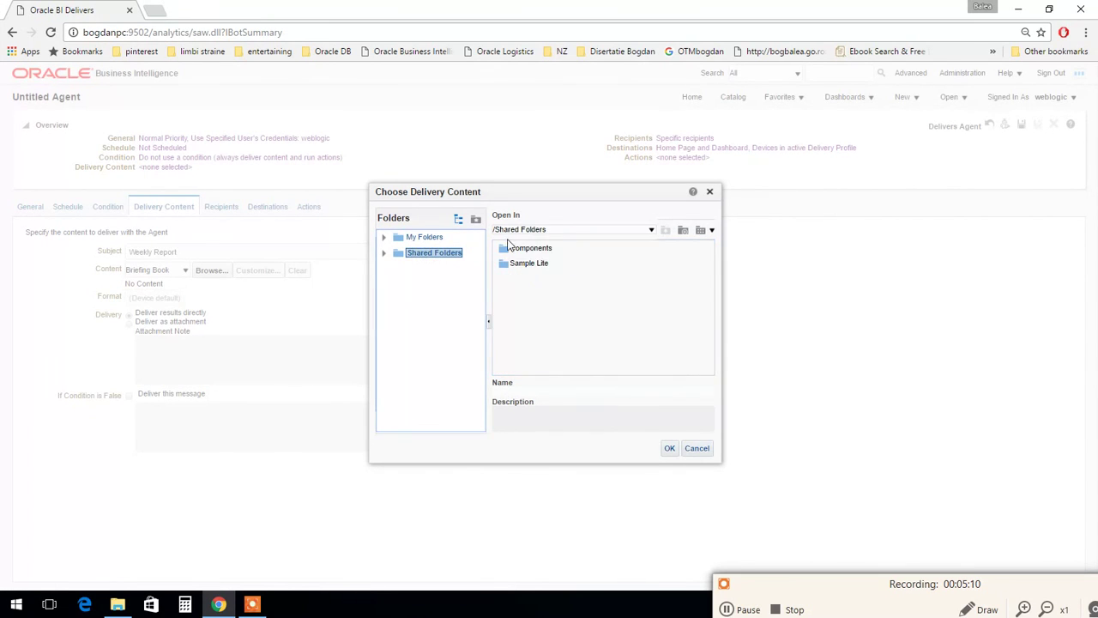
pyautogui.doubleClick(515, 247)
pyautogui.click(533, 338)
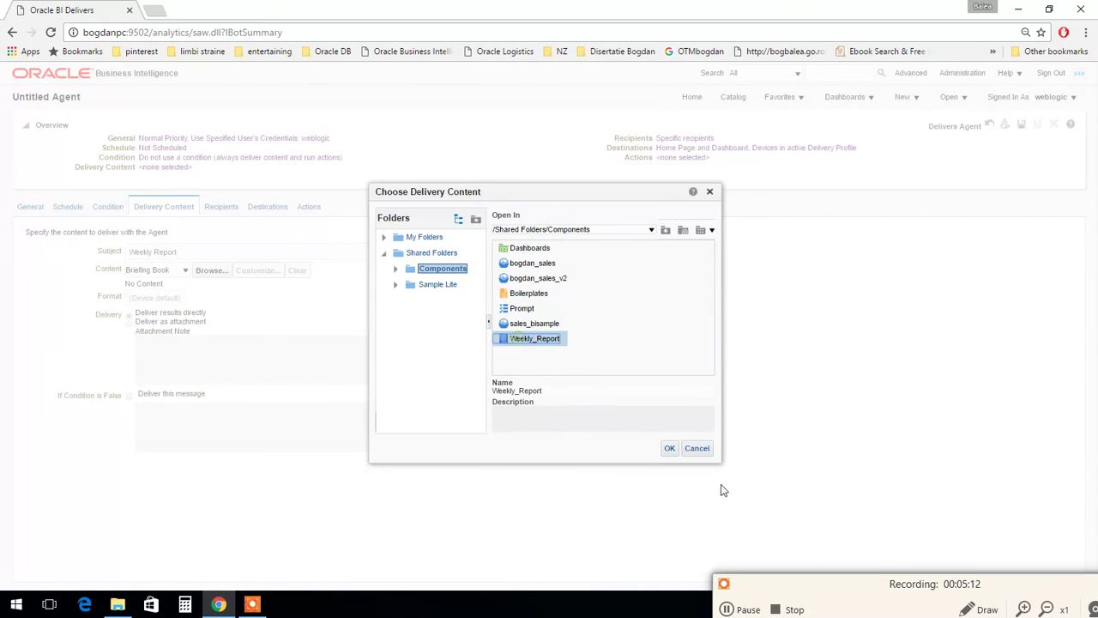
pyautogui.click(642, 349)
pyautogui.click(528, 324)
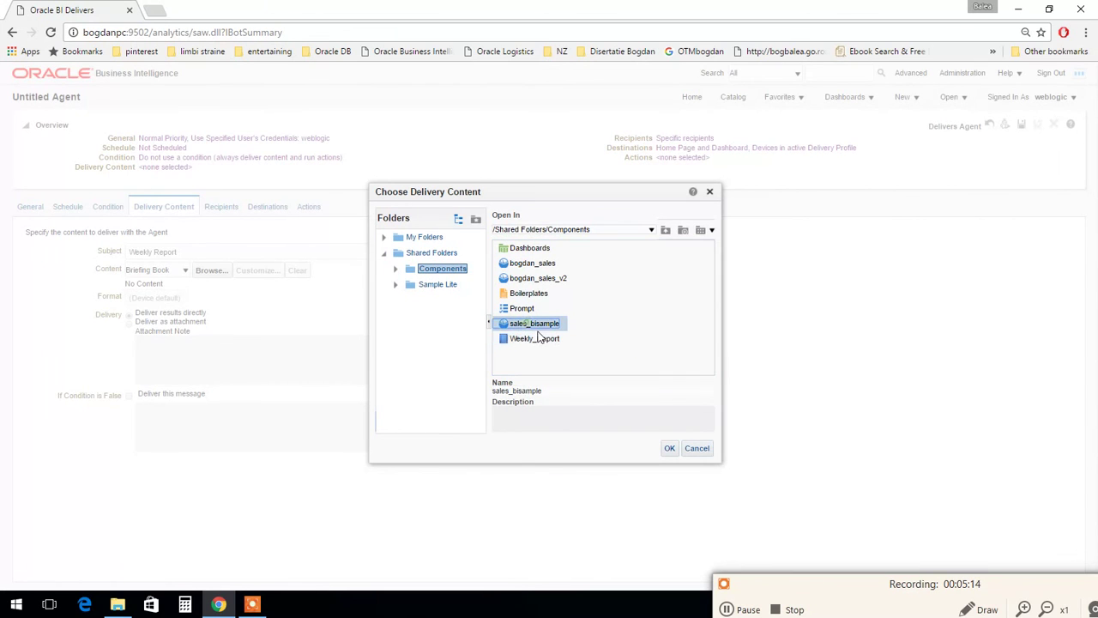
pyautogui.click(533, 338)
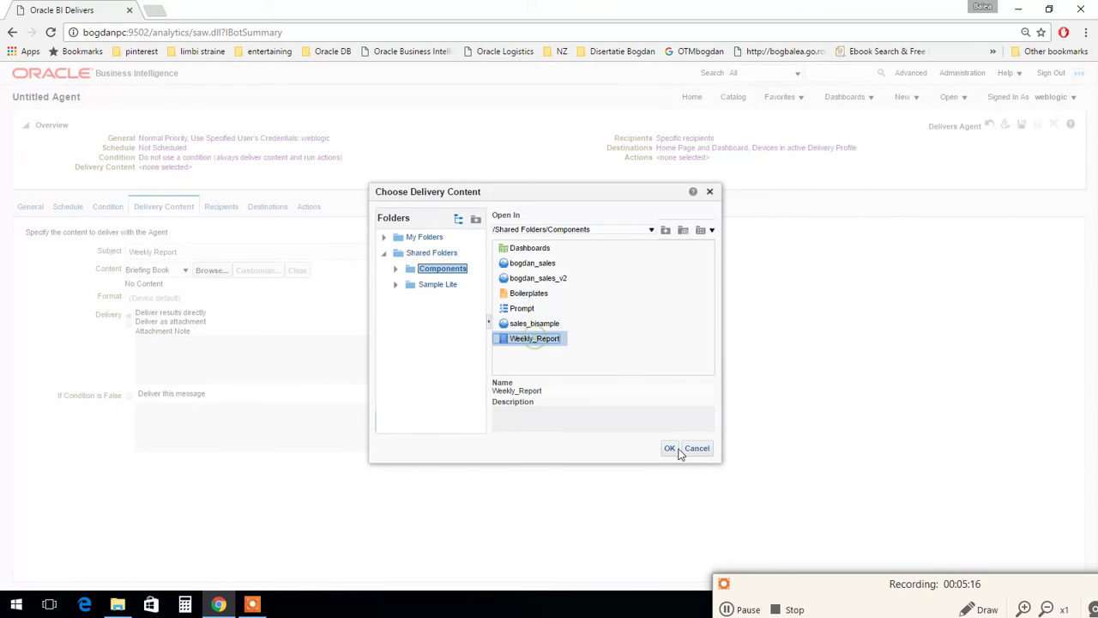
pyautogui.click(669, 449)
# Step: Write the attachment note 'Please find attached the weekly report. Thank you.'
pyautogui.click(236, 364)
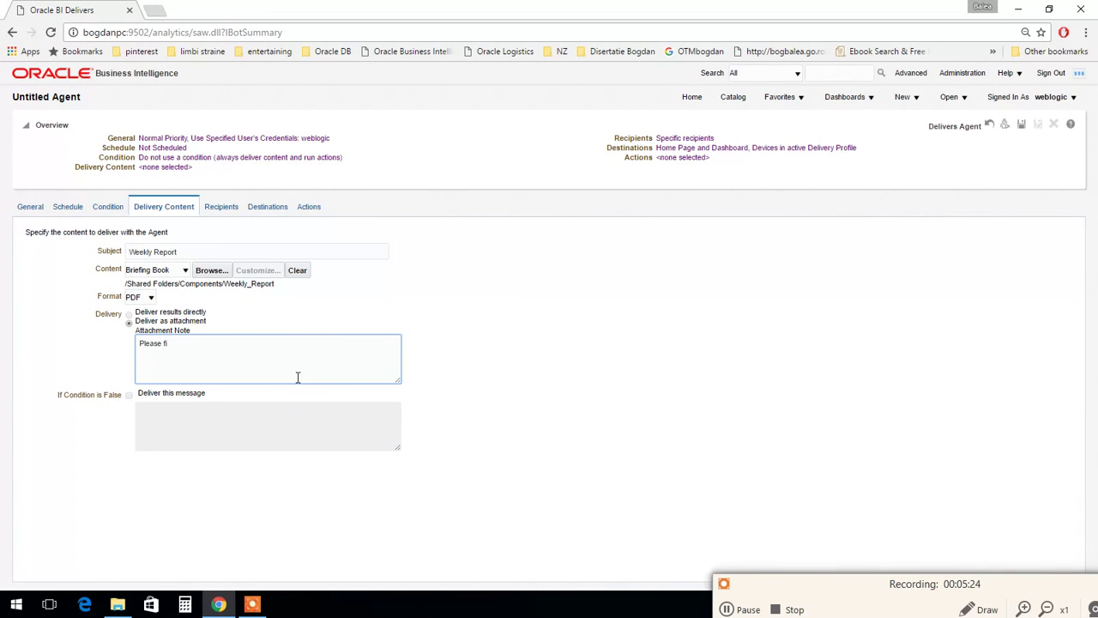
pyautogui.write('Please find attached the weekly report.')
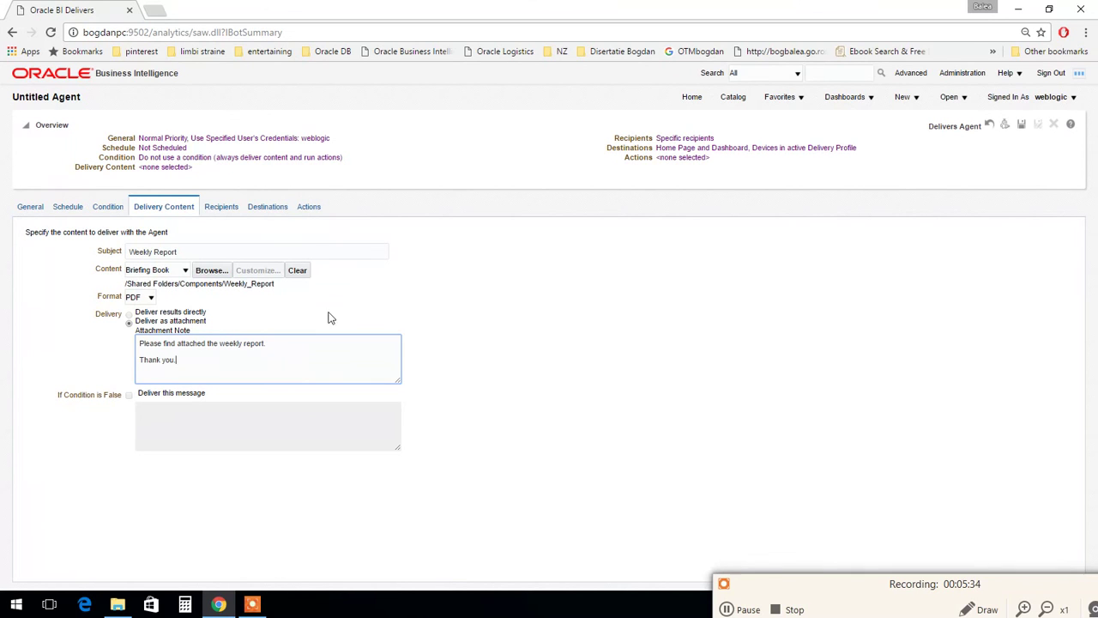
# Step: Add the recipient's e-mail address as an agent recipient alongside weblogic
pyautogui.click(228, 211)
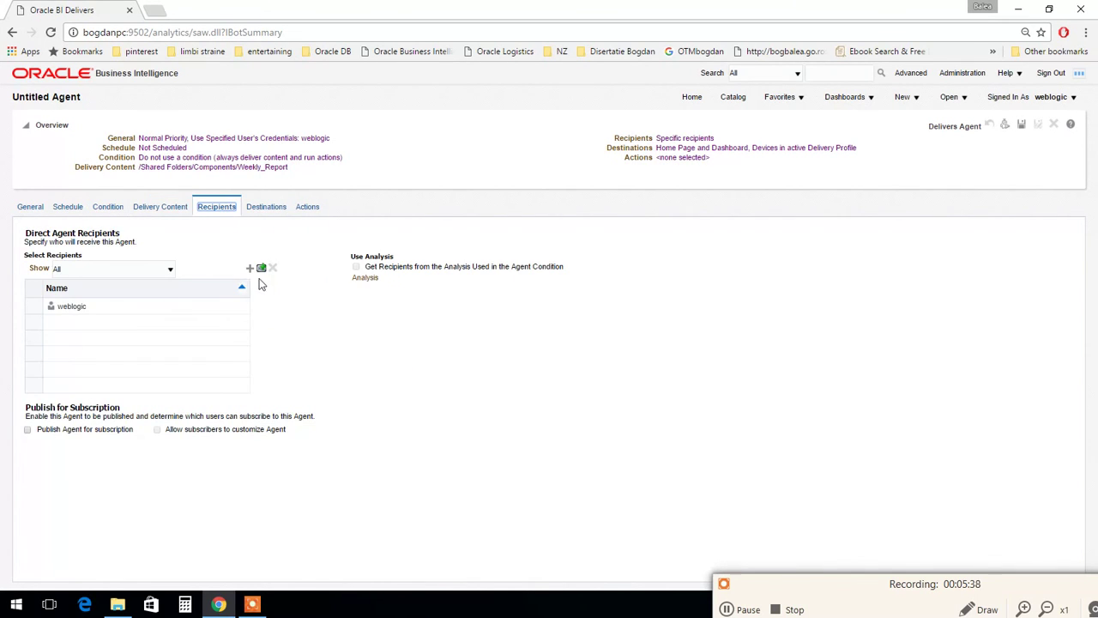
pyautogui.click(262, 268)
pyautogui.click(452, 311)
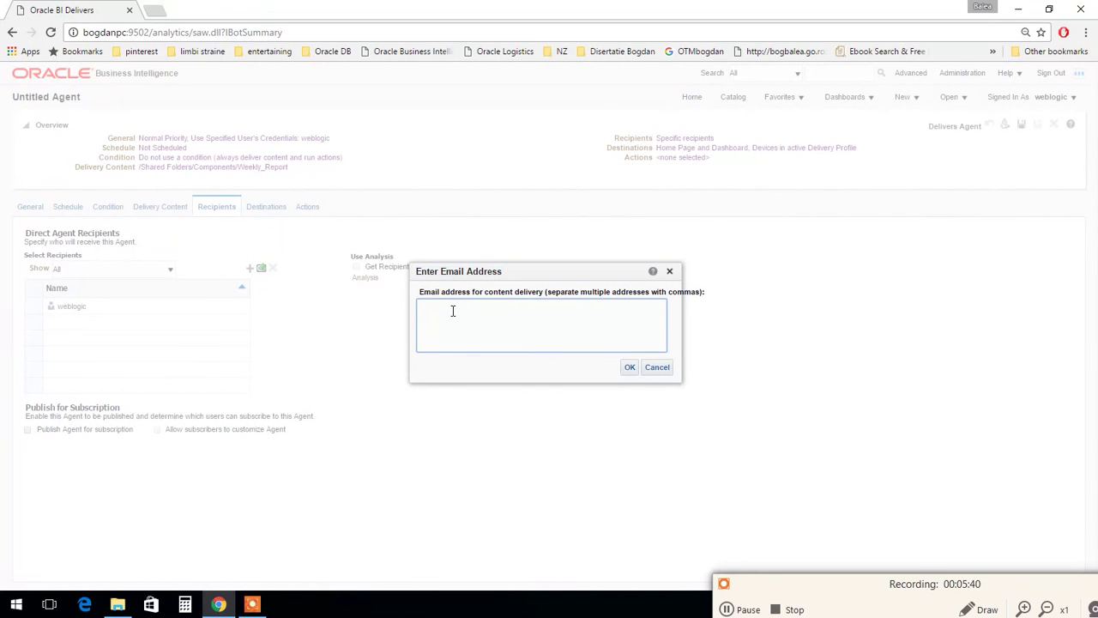
pyautogui.write('bo')
pyautogui.press('BackSpace')
pyautogui.press('BackSpace')
pyautogui.click(628, 367)
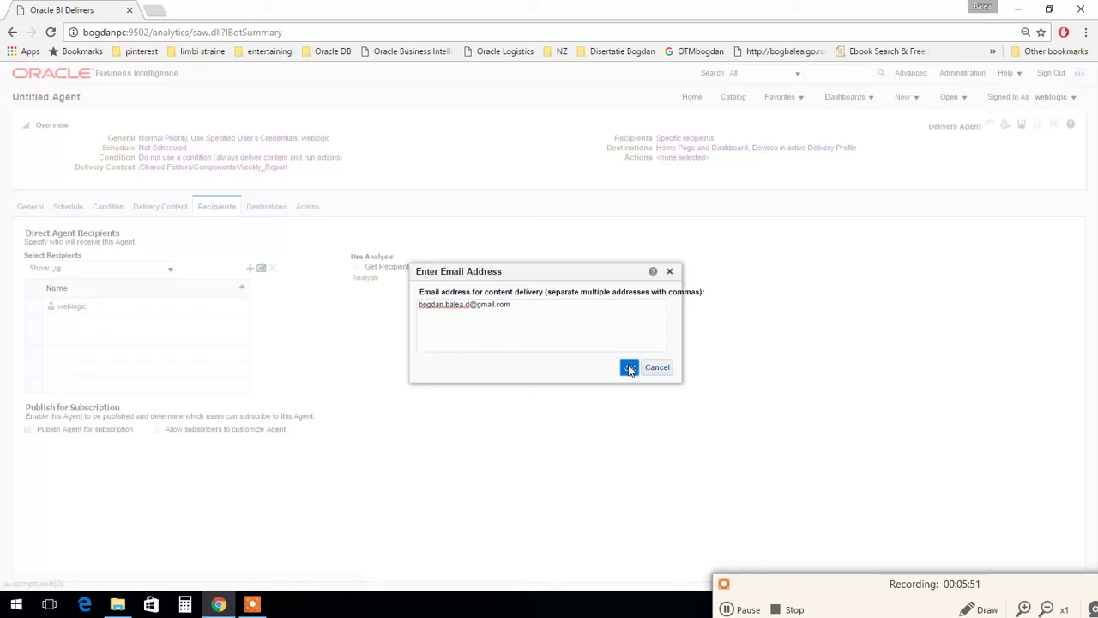
# Step: Set the agent's destinations to Specific Devices with Email checked
pyautogui.click(265, 207)
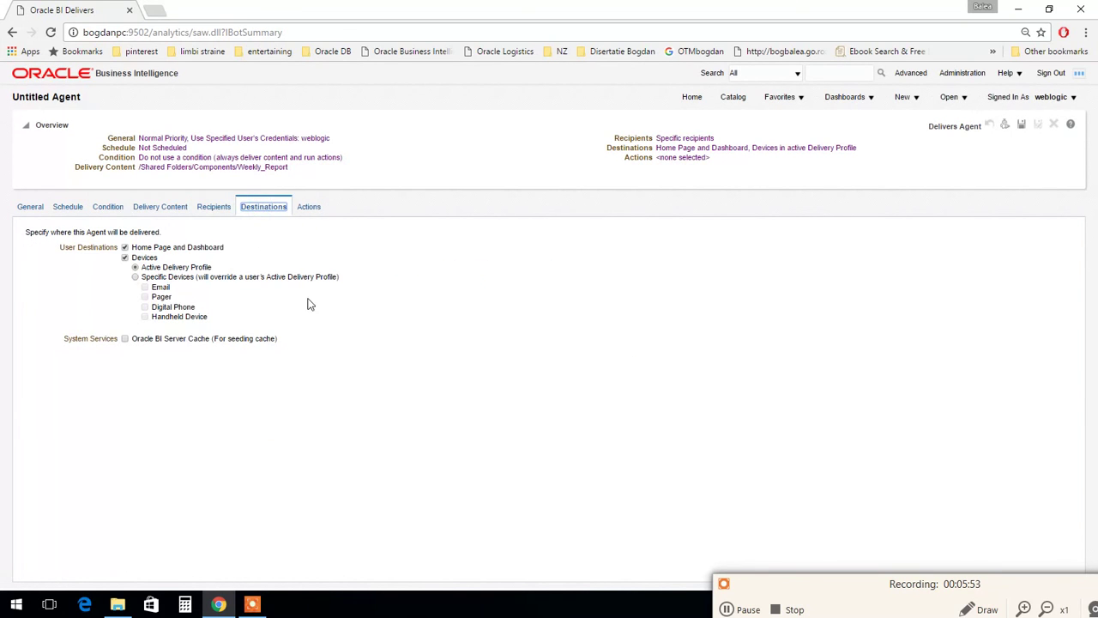
pyautogui.click(136, 277)
pyautogui.click(145, 288)
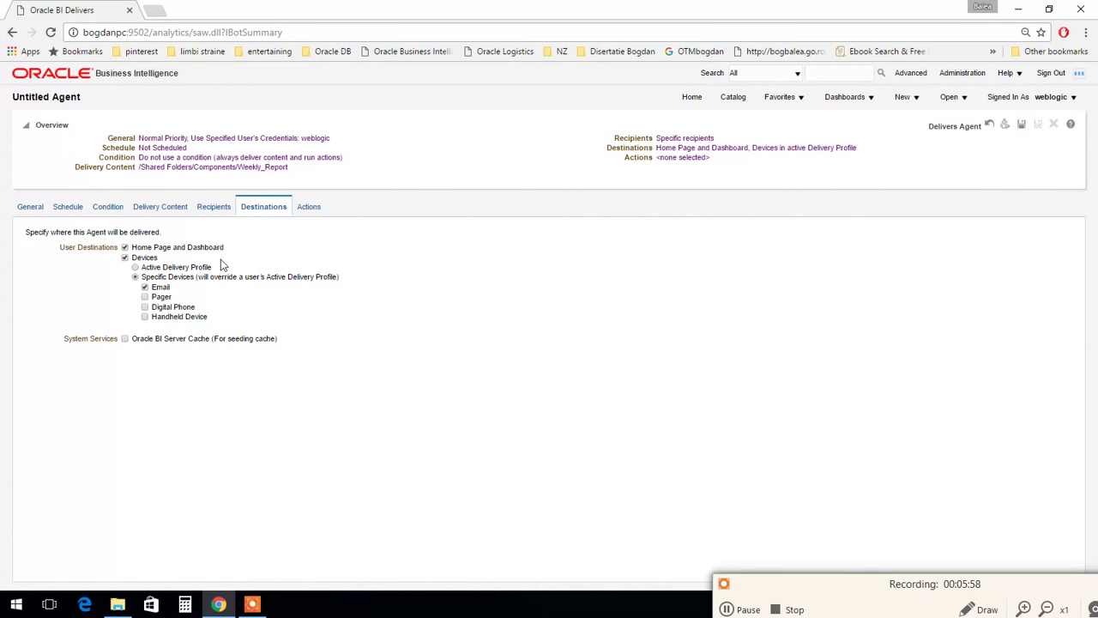
pyautogui.click(310, 207)
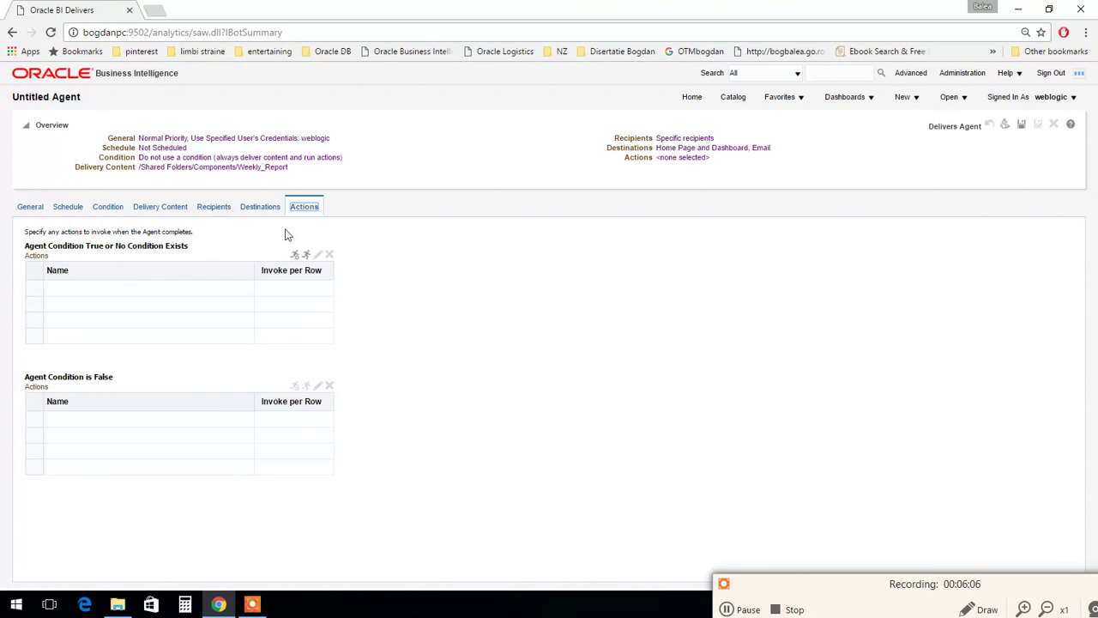
# Step: Save the agent under /Shared Folders/Components with the name WeeklyAgent
pyautogui.click(785, 292)
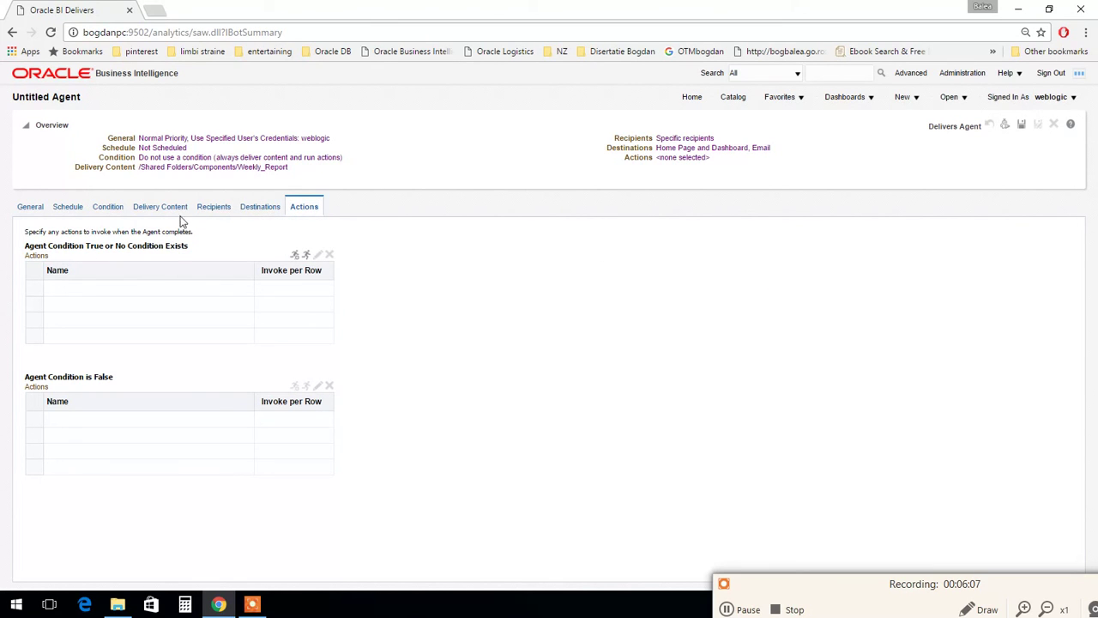
pyautogui.click(1024, 125)
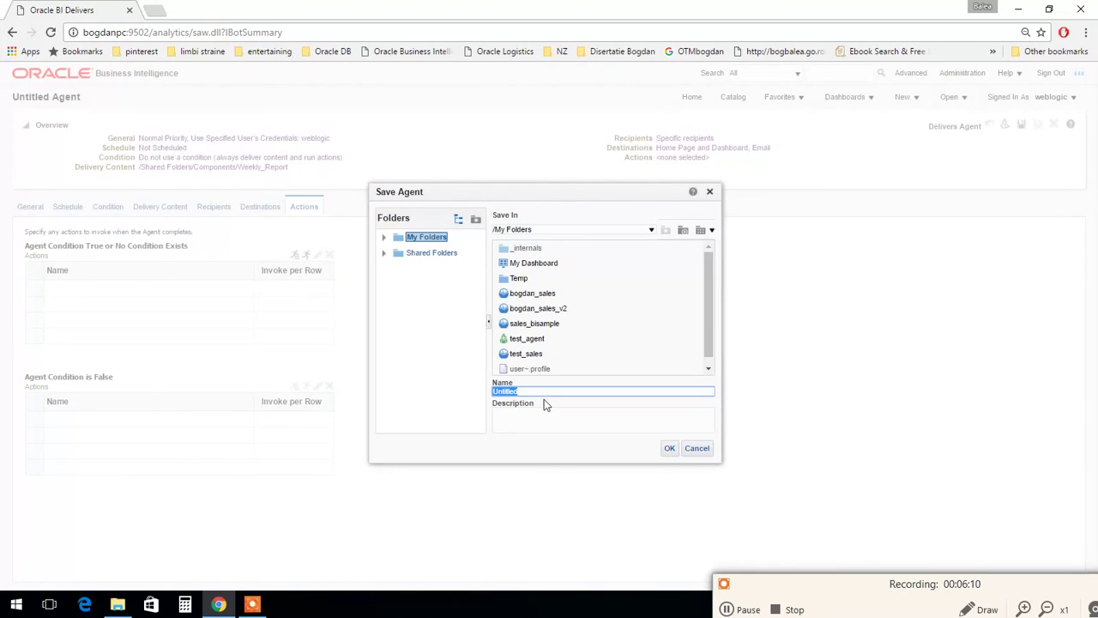
pyautogui.click(432, 252)
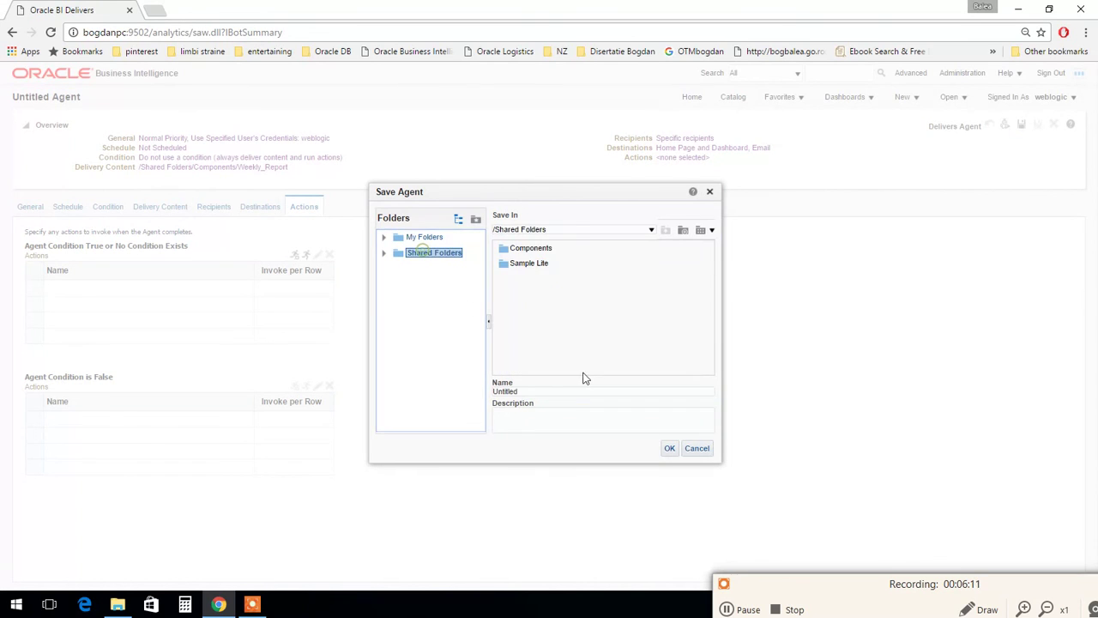
pyautogui.doubleClick(523, 248)
pyautogui.click(537, 392)
pyautogui.press('BackSpace')
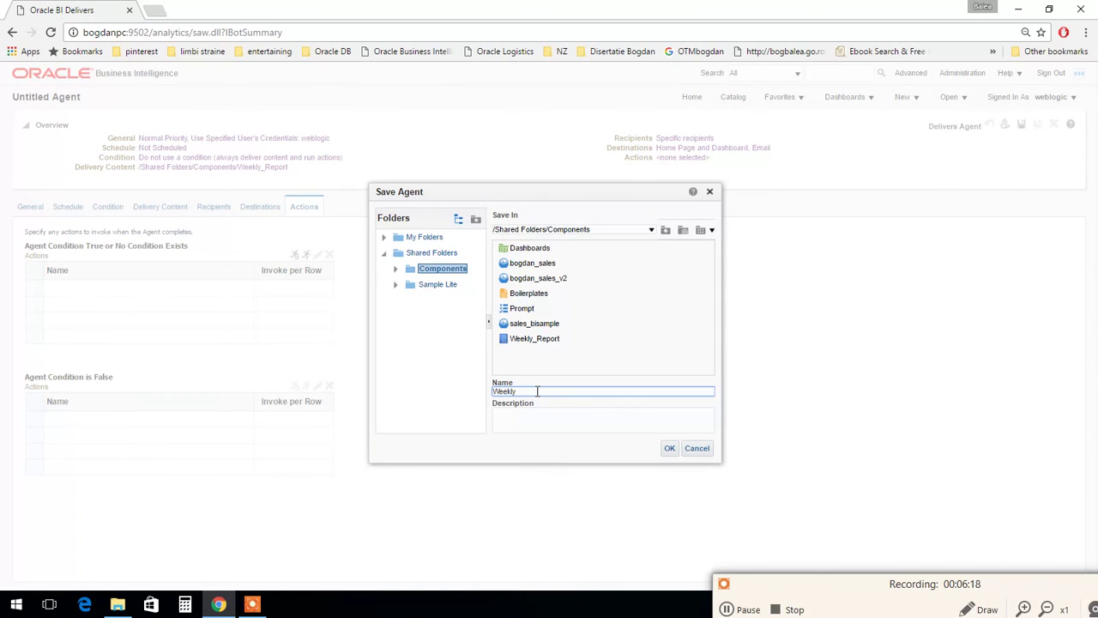
pyautogui.write('WeeklyAgent')
pyautogui.click(669, 448)
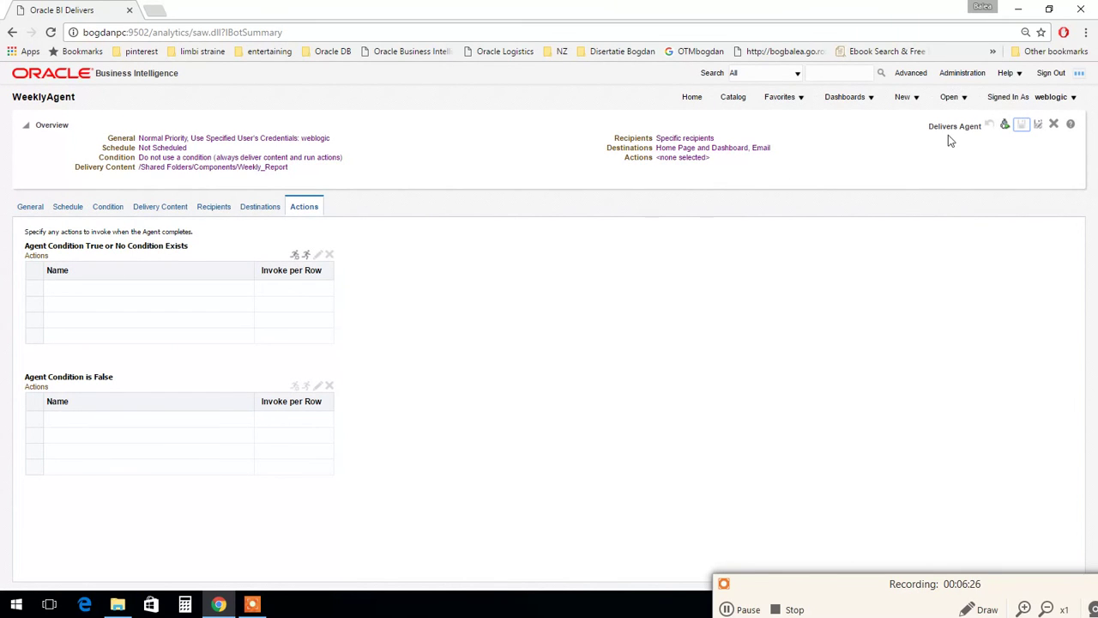
# Step: From Home go to the Catalog and run WeeklyAgent from its context menu in Components
pyautogui.click(691, 97)
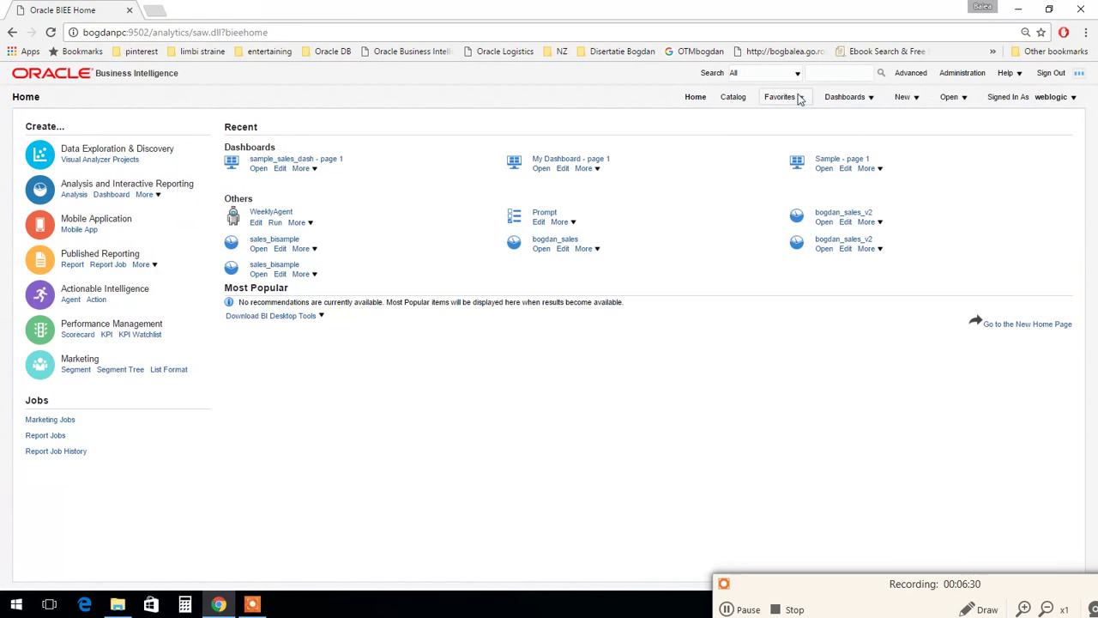
pyautogui.click(733, 97)
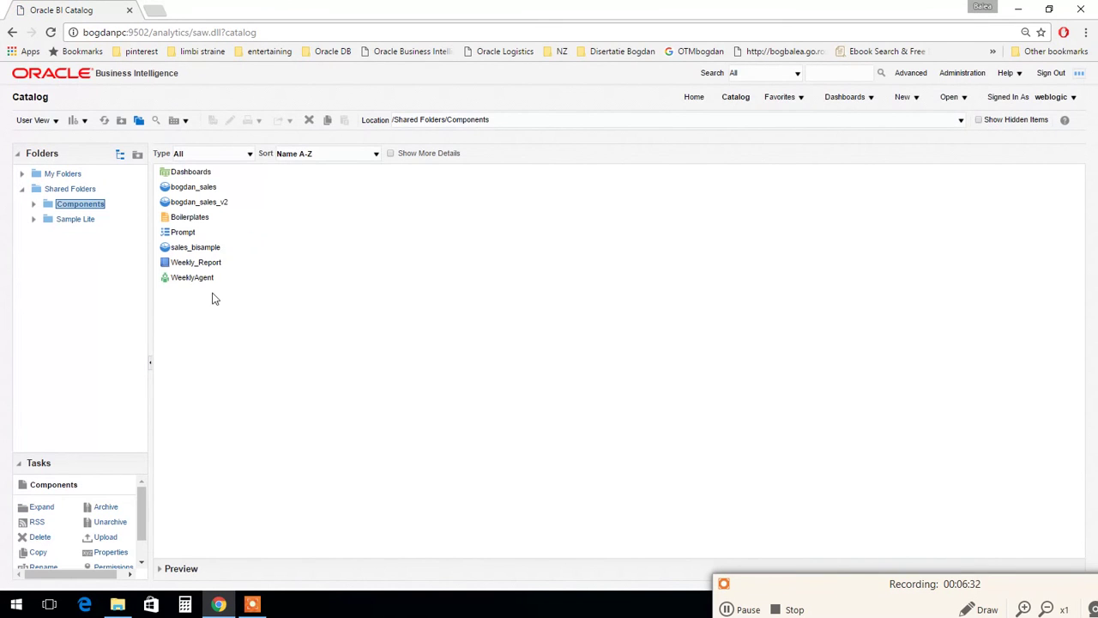
pyautogui.rightClick(199, 279)
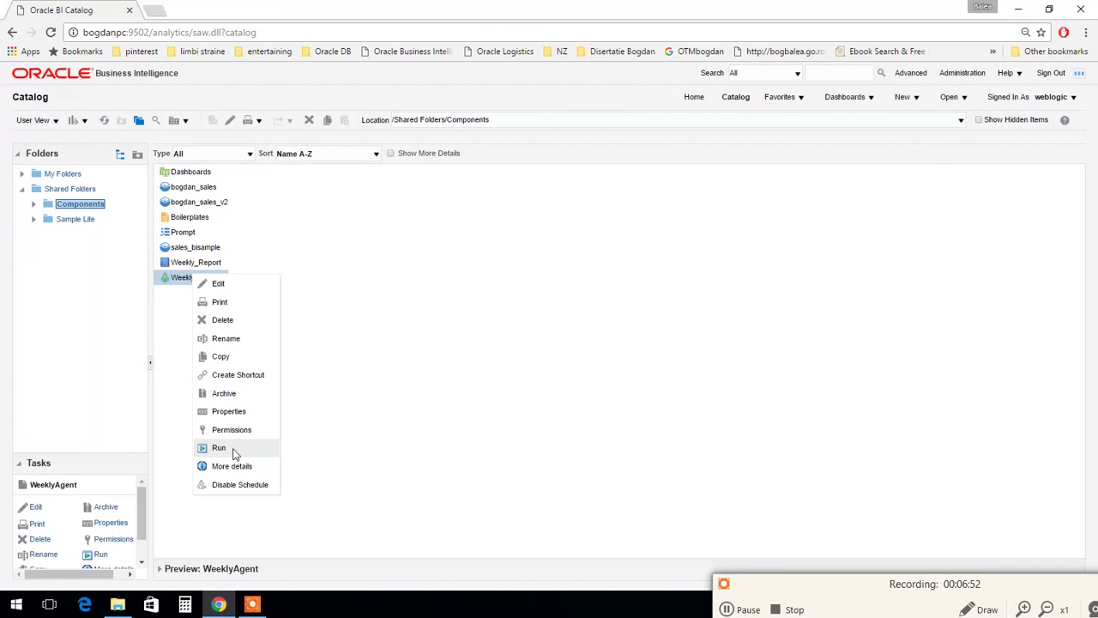
pyautogui.click(729, 607)
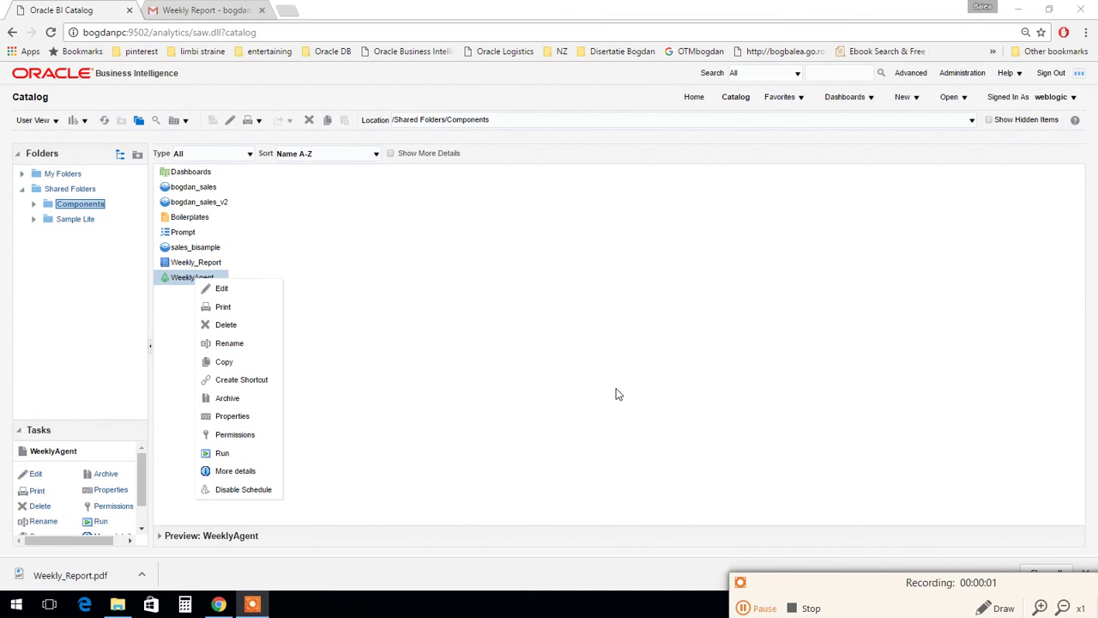
# Step: Open the received Weekly Report email in Gmail and preview the Weekly_Report.pdf attachment
pyautogui.click(615, 393)
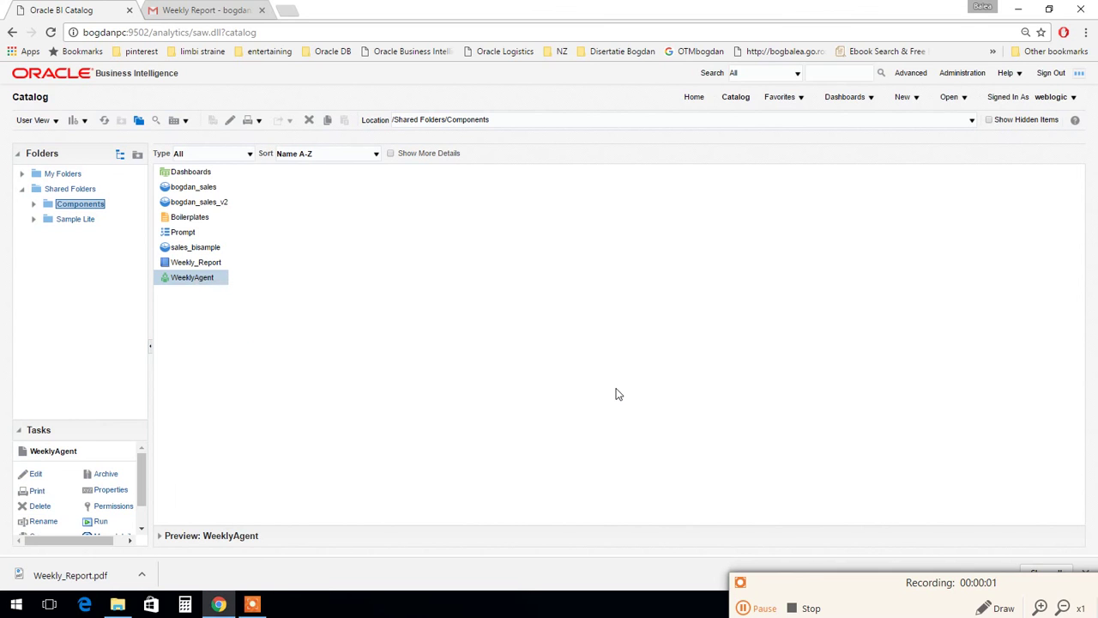
pyautogui.click(212, 10)
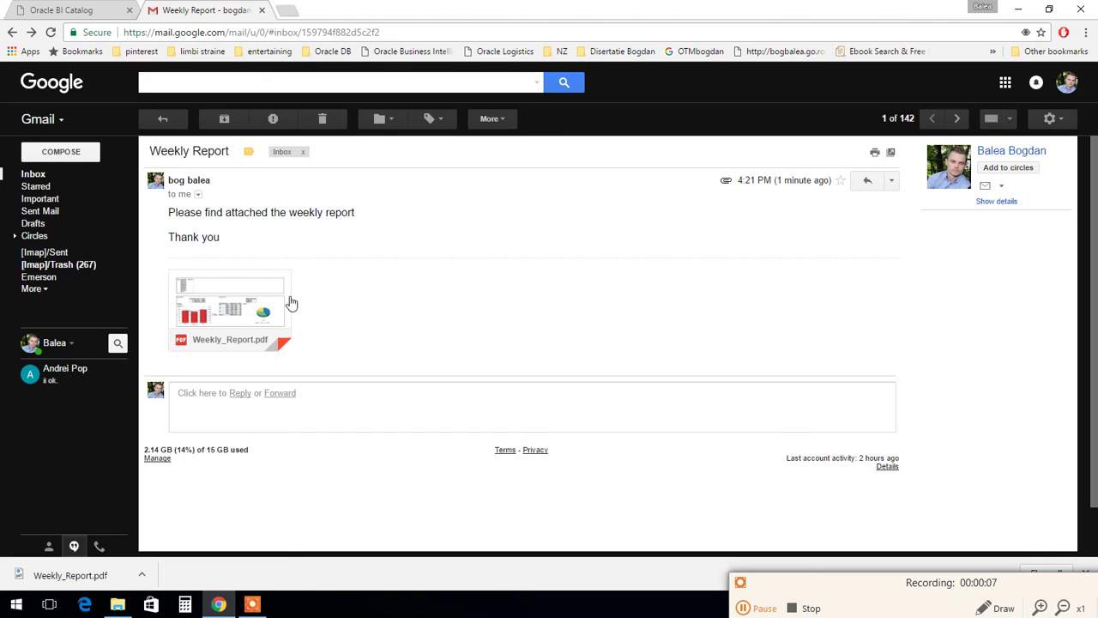
pyautogui.click(229, 296)
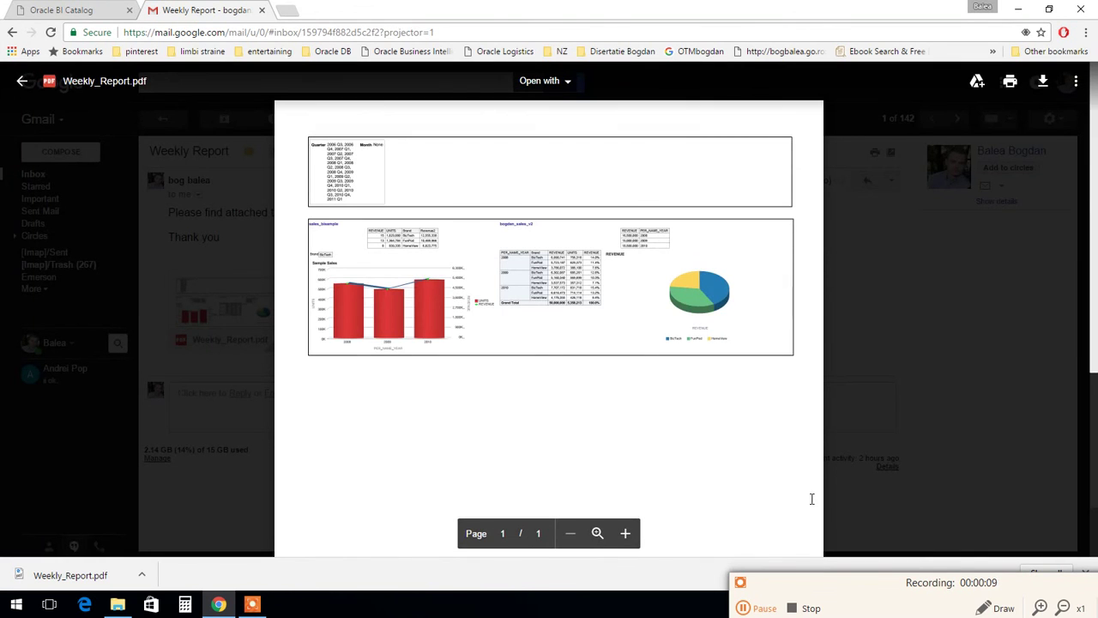
# Step: Zoom the PDF preview in twice and scroll through its prompts, tables and charts
pyautogui.click(624, 535)
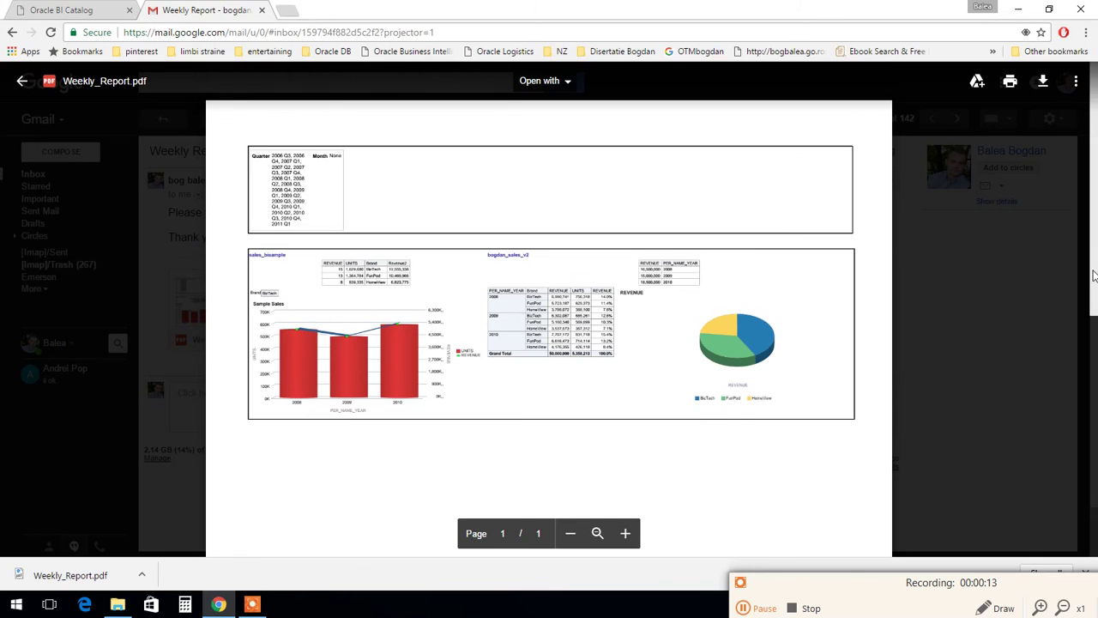
pyautogui.scroll(-1, 944, 300)
pyautogui.scroll(1, 1064, 266)
pyautogui.scroll(-1, 1094, 246)
pyautogui.scroll(1, 1093, 232)
pyautogui.click(626, 533)
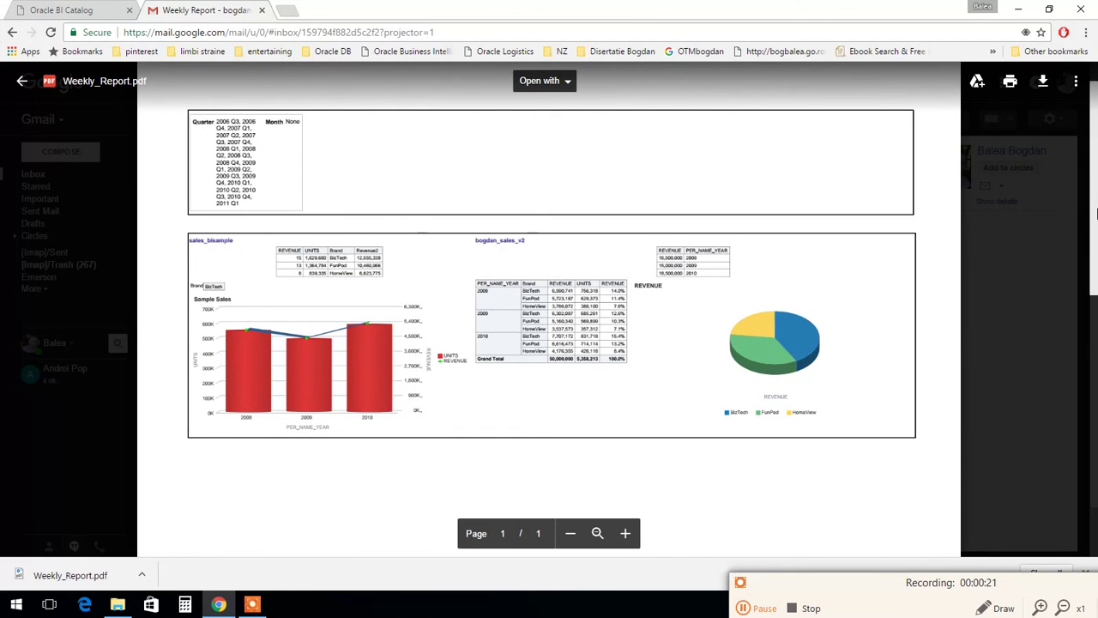
pyautogui.scroll(1, 1095, 206)
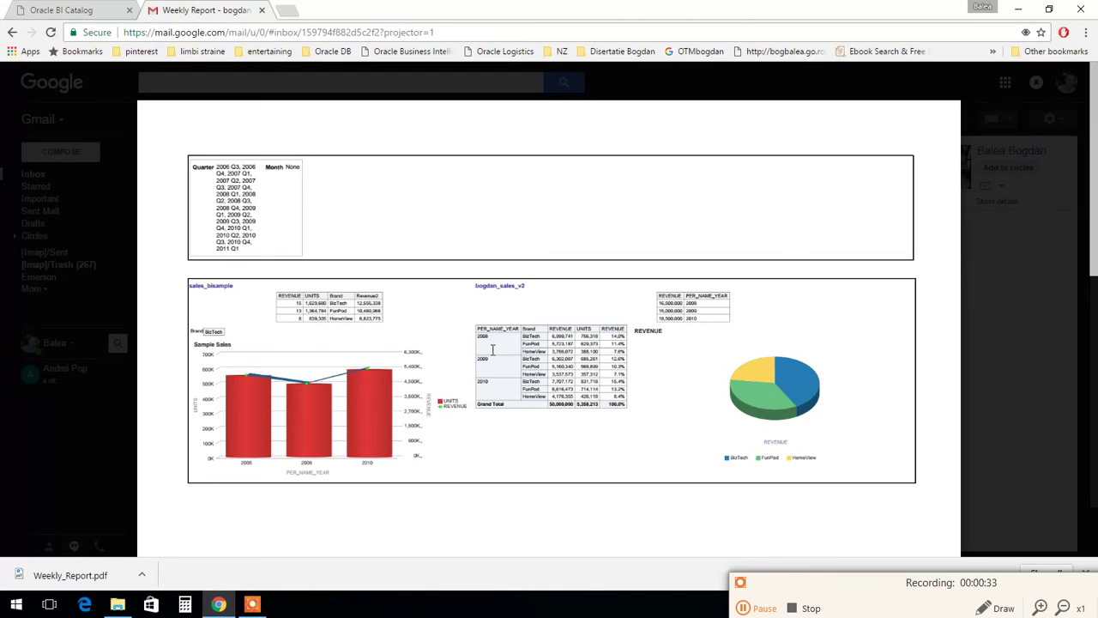
pyautogui.scroll(-1, 1095, 262)
pyautogui.scroll(1, 1094, 261)
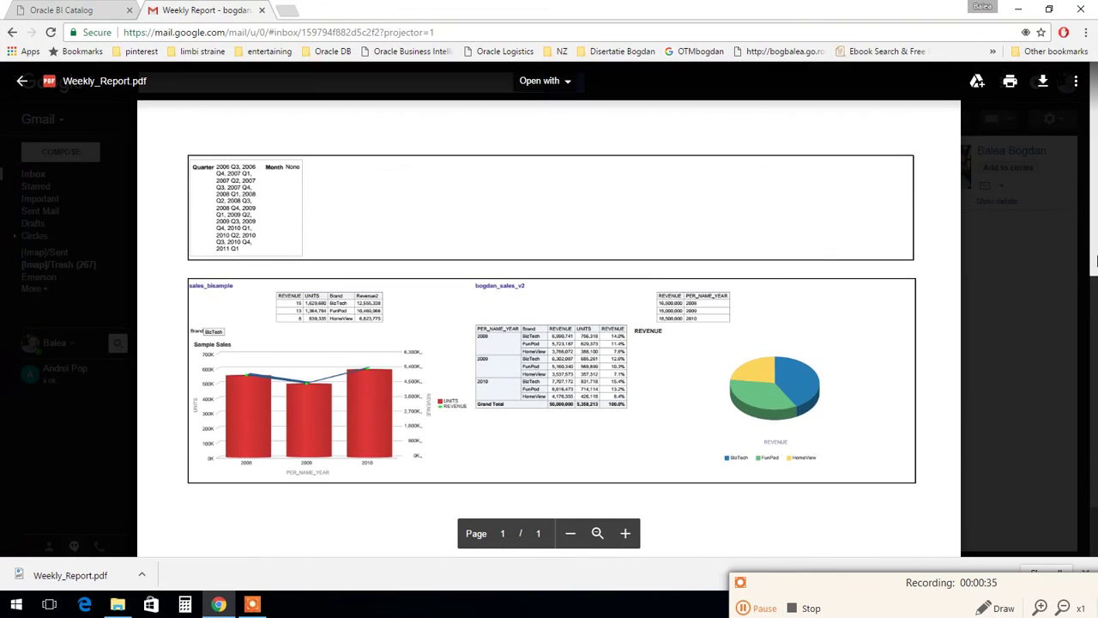